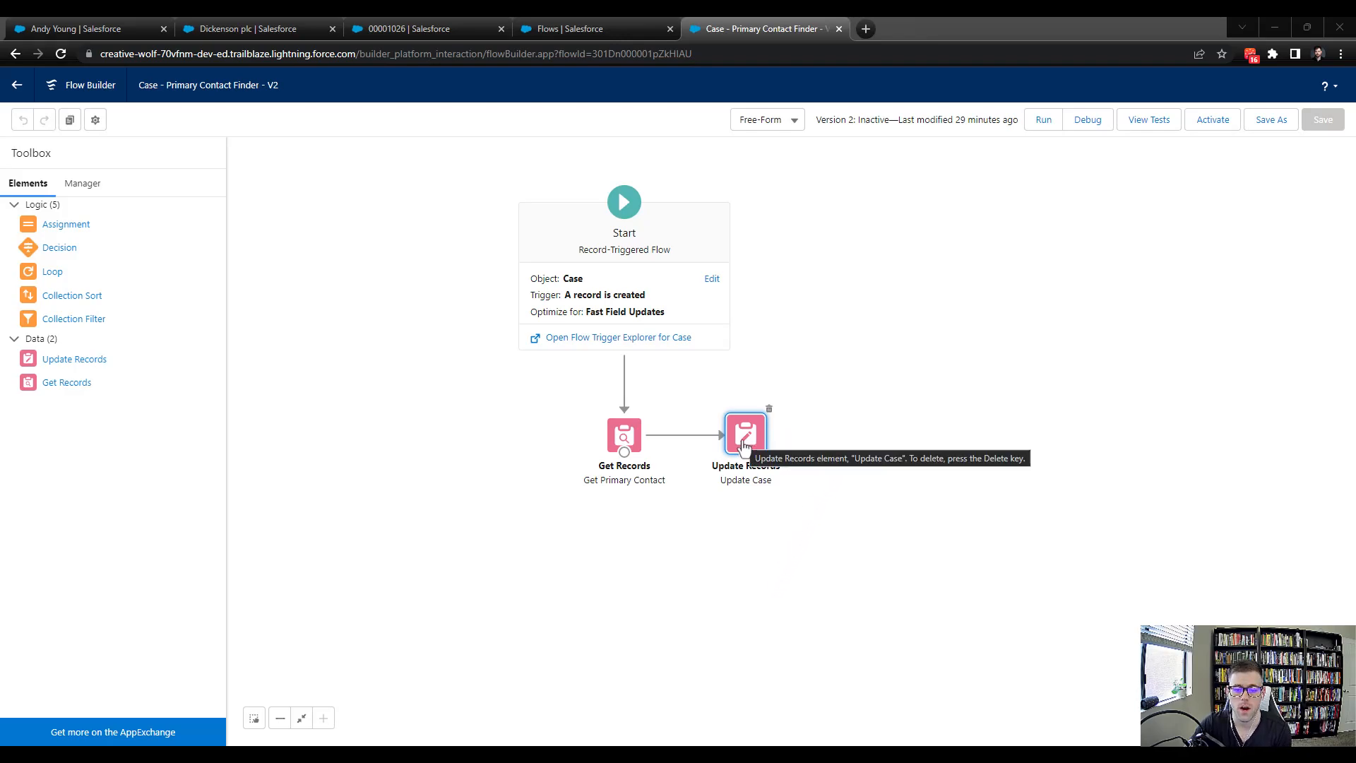
Move the Update Case element aside and delete the connector linking Get Primary Contact to it
drag(737, 427, 984, 435)
click(770, 434)
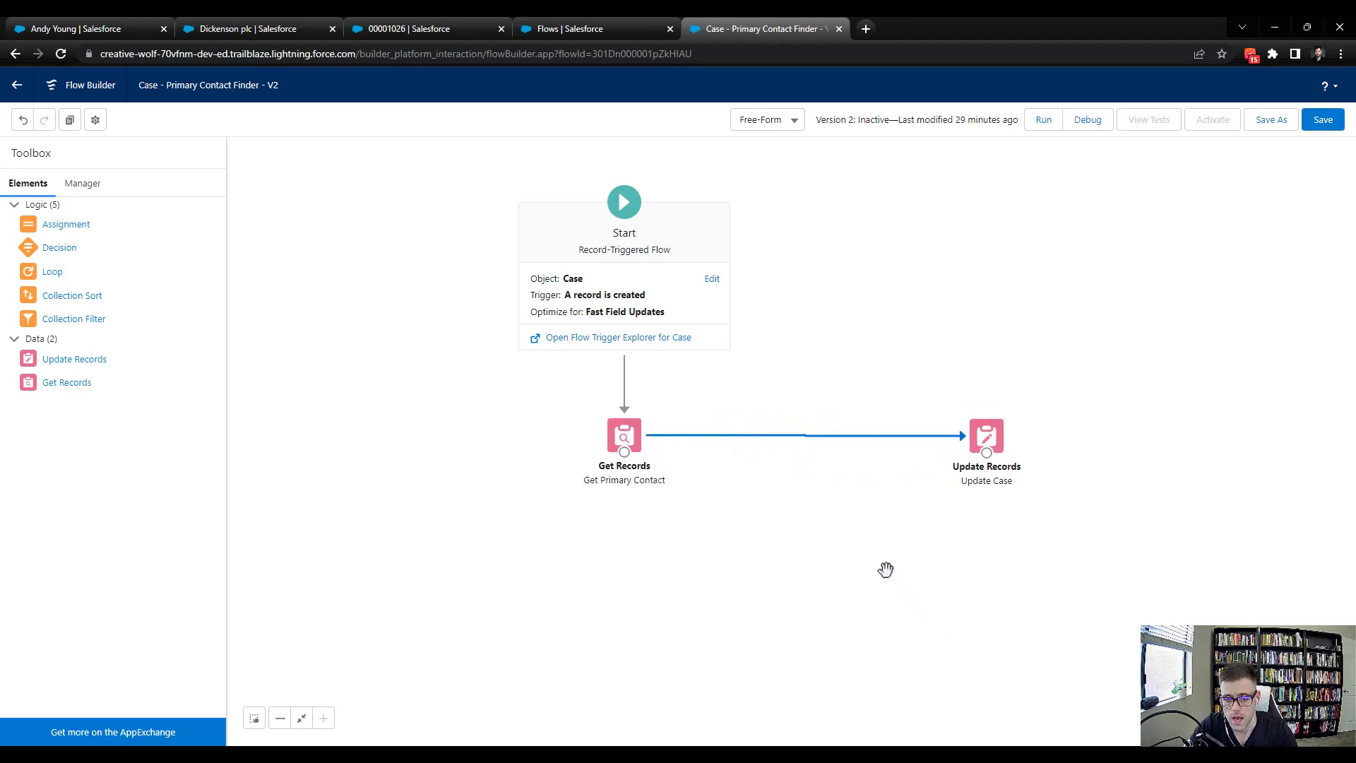
key(Delete)
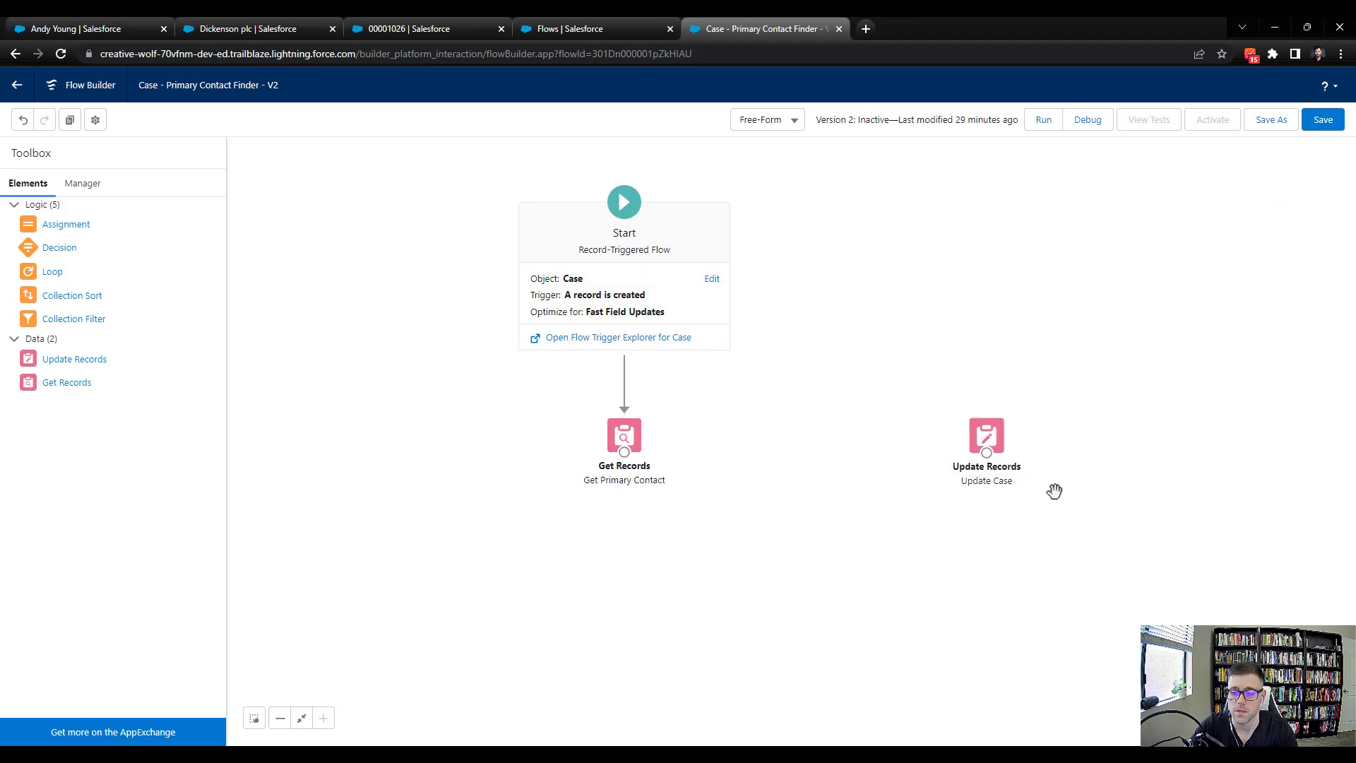
Save the flow and dismiss the review-issues warning
click(1323, 120)
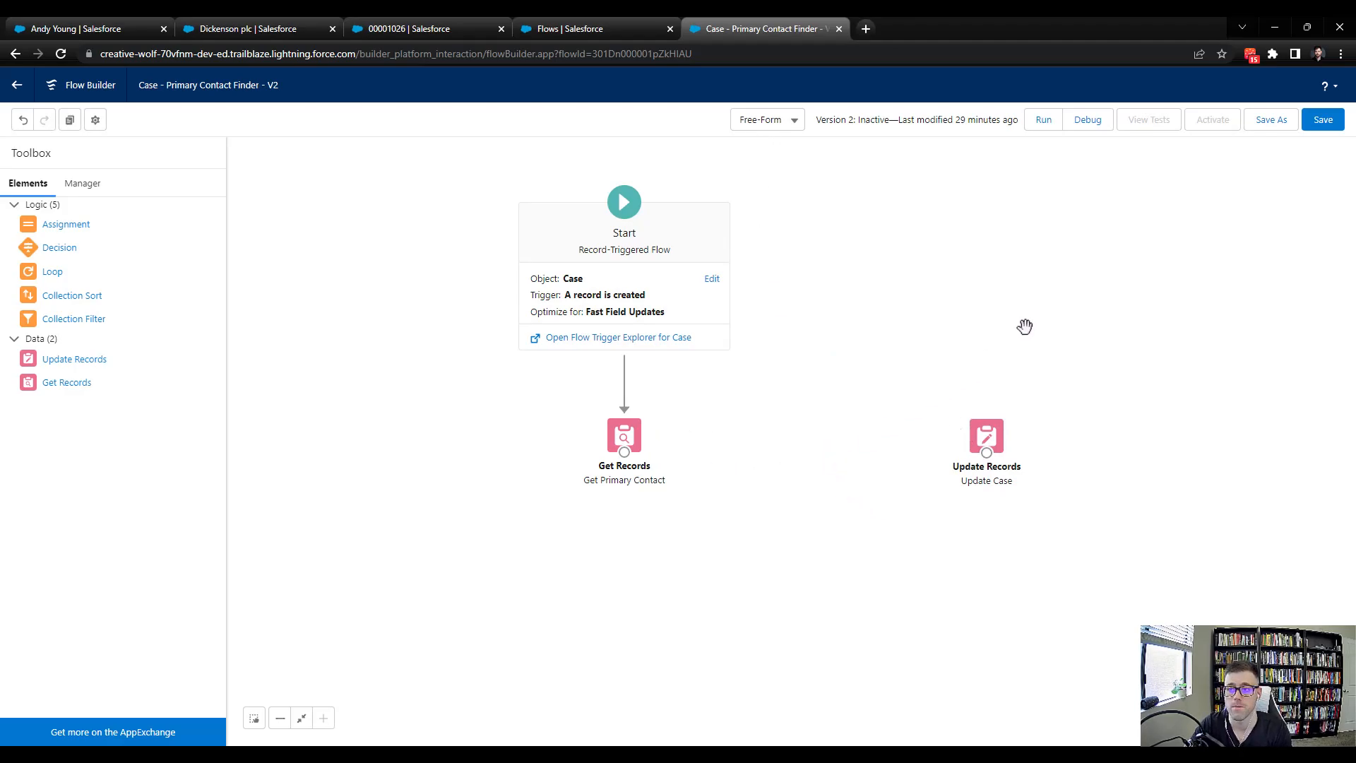
click(1323, 121)
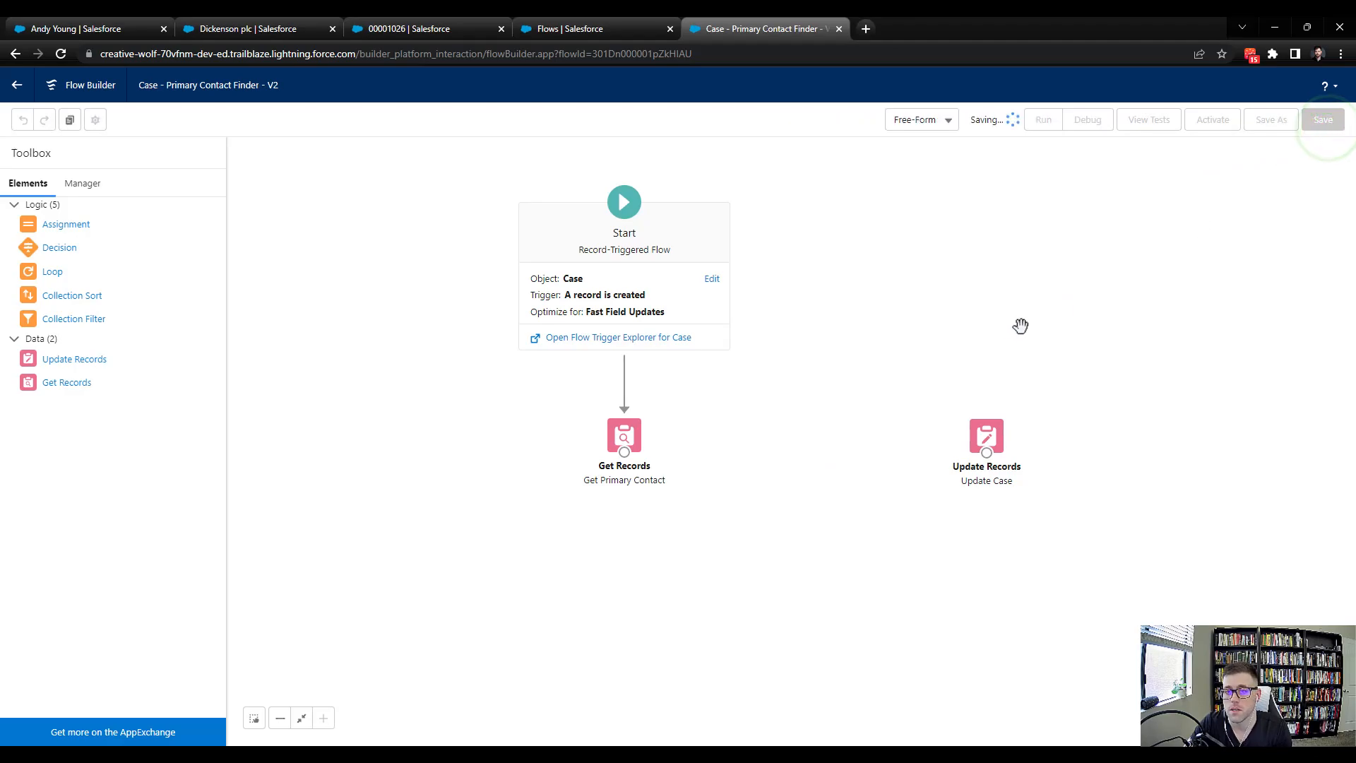
scroll(1027, 258, down, 1)
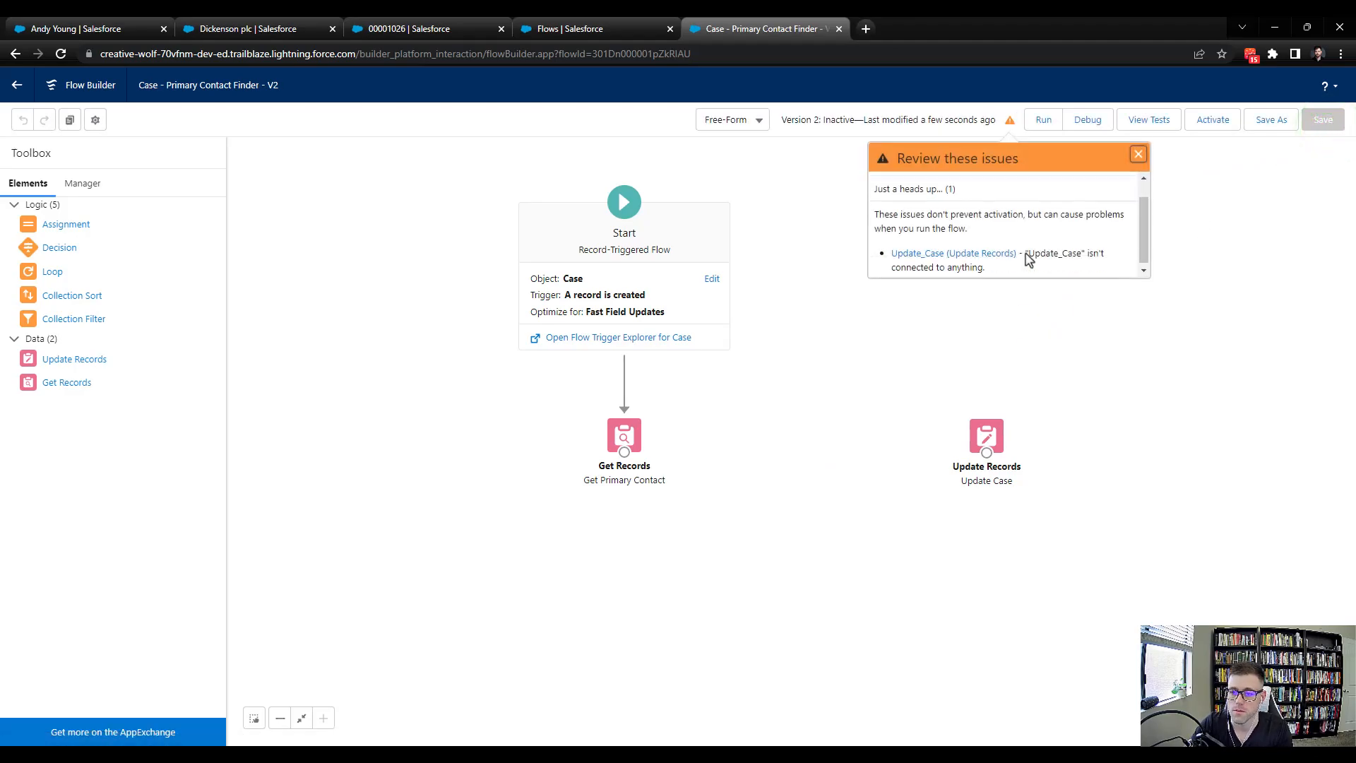
click(1138, 155)
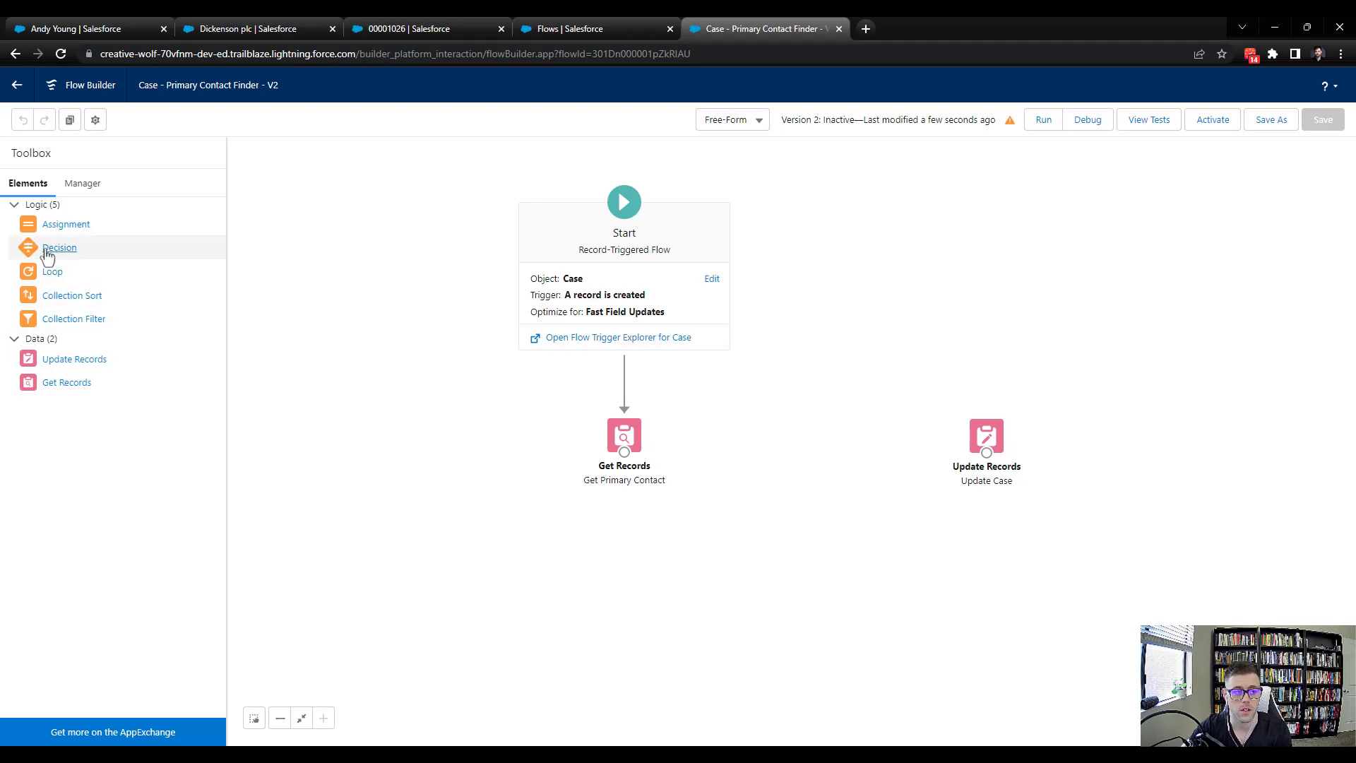
Add a Decision element labelled "Primary Contact Found?" with API name Primary_Contact_Found
drag(47, 248, 740, 432)
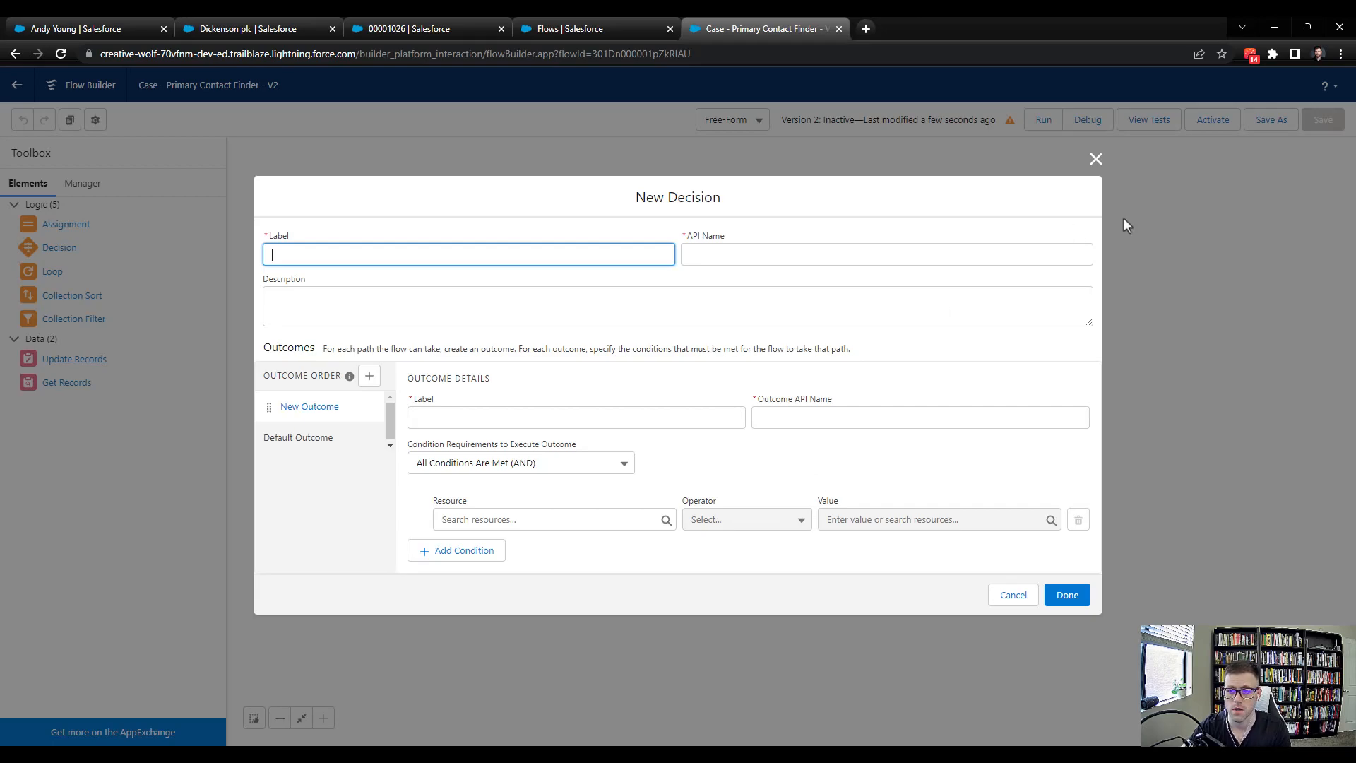
click(1094, 161)
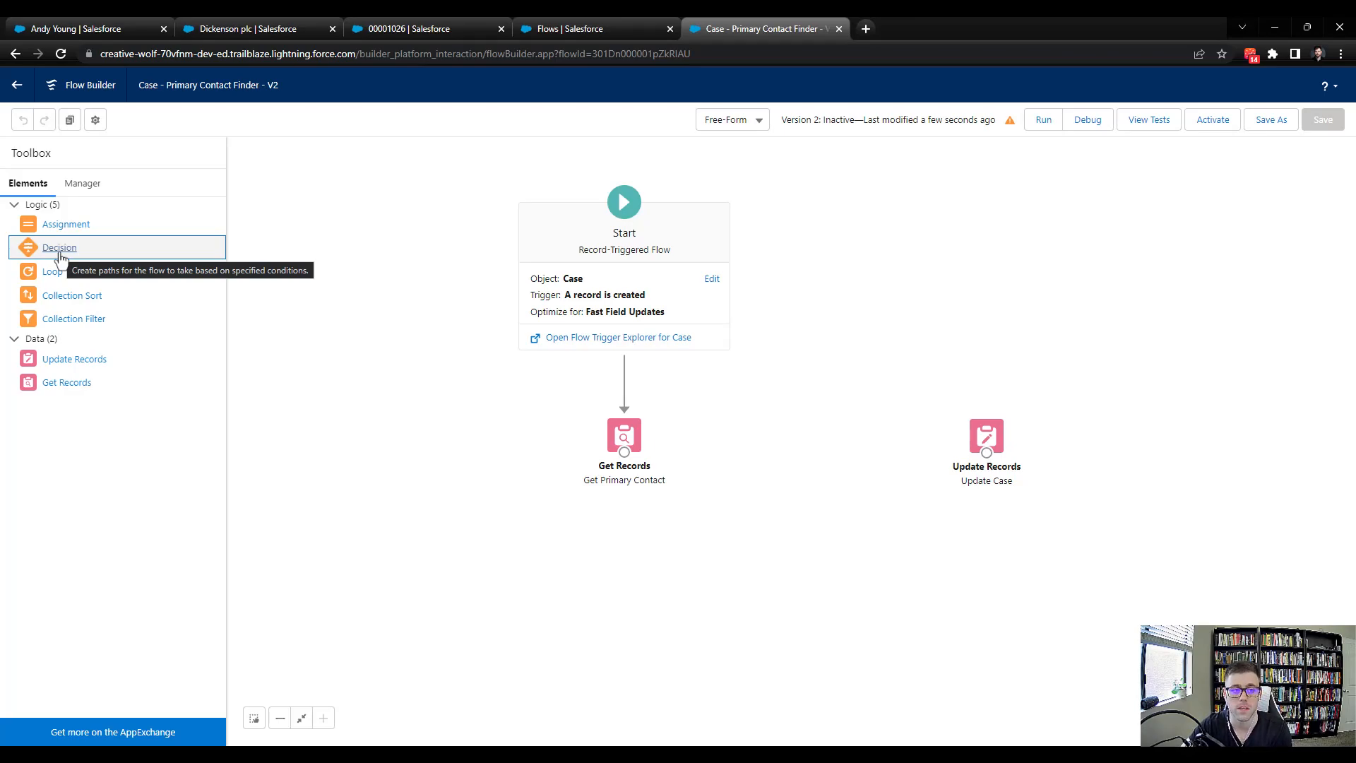
drag(60, 255, 752, 423)
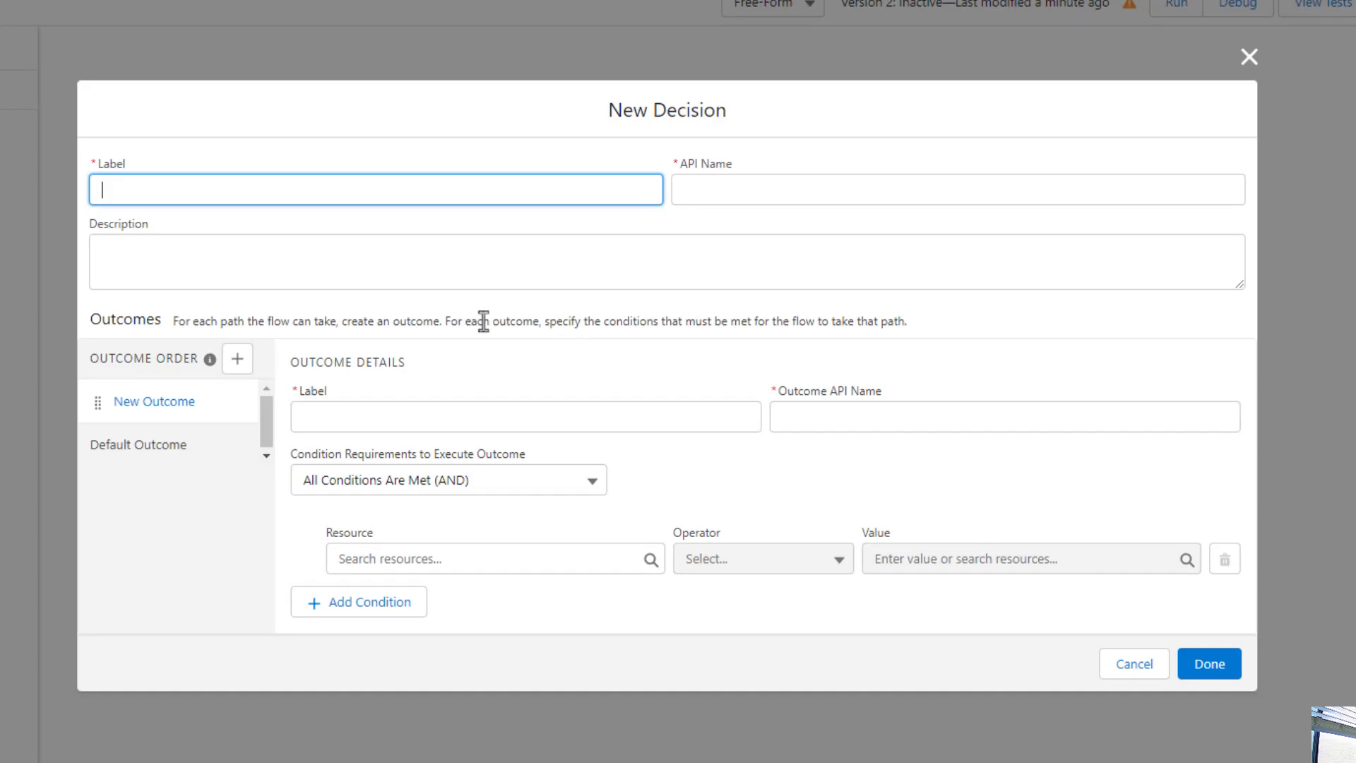
text(Primary Contact Found)
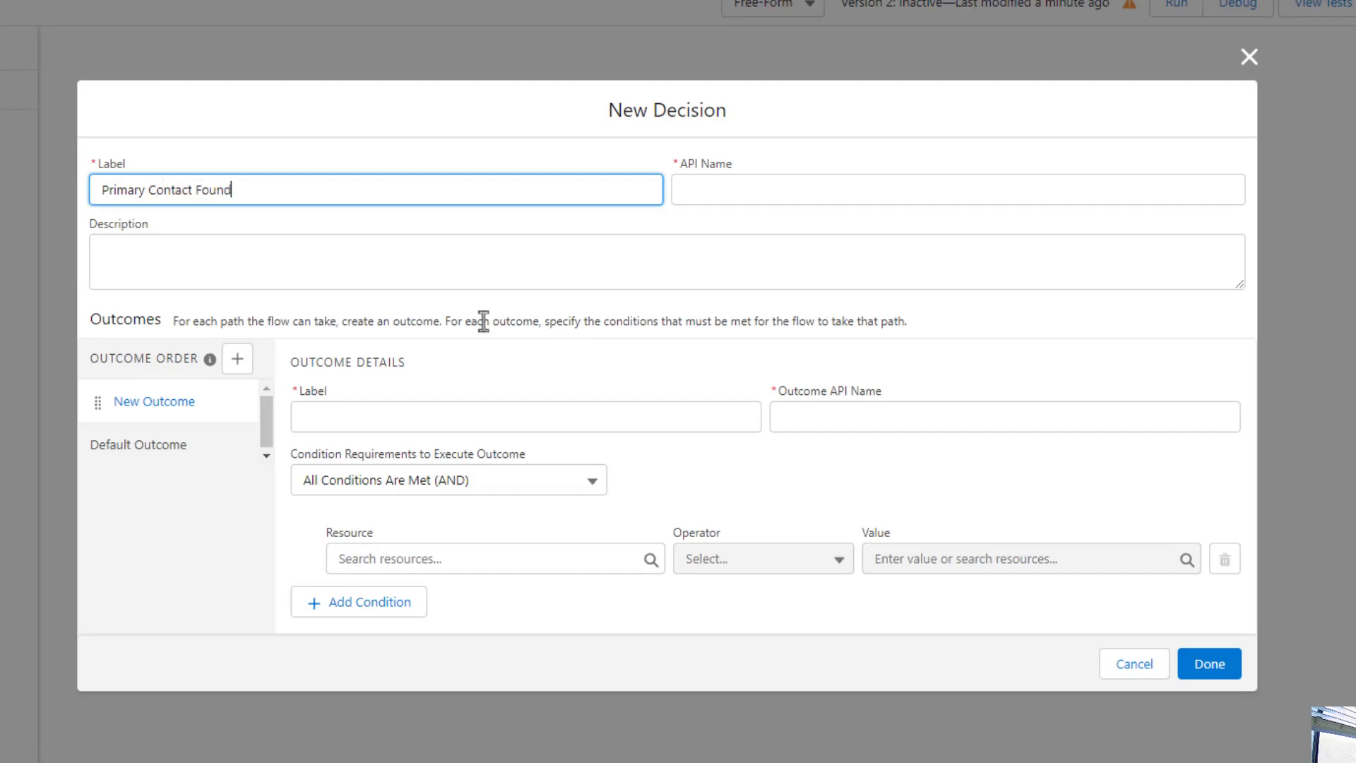
text(?)
key(Tab)
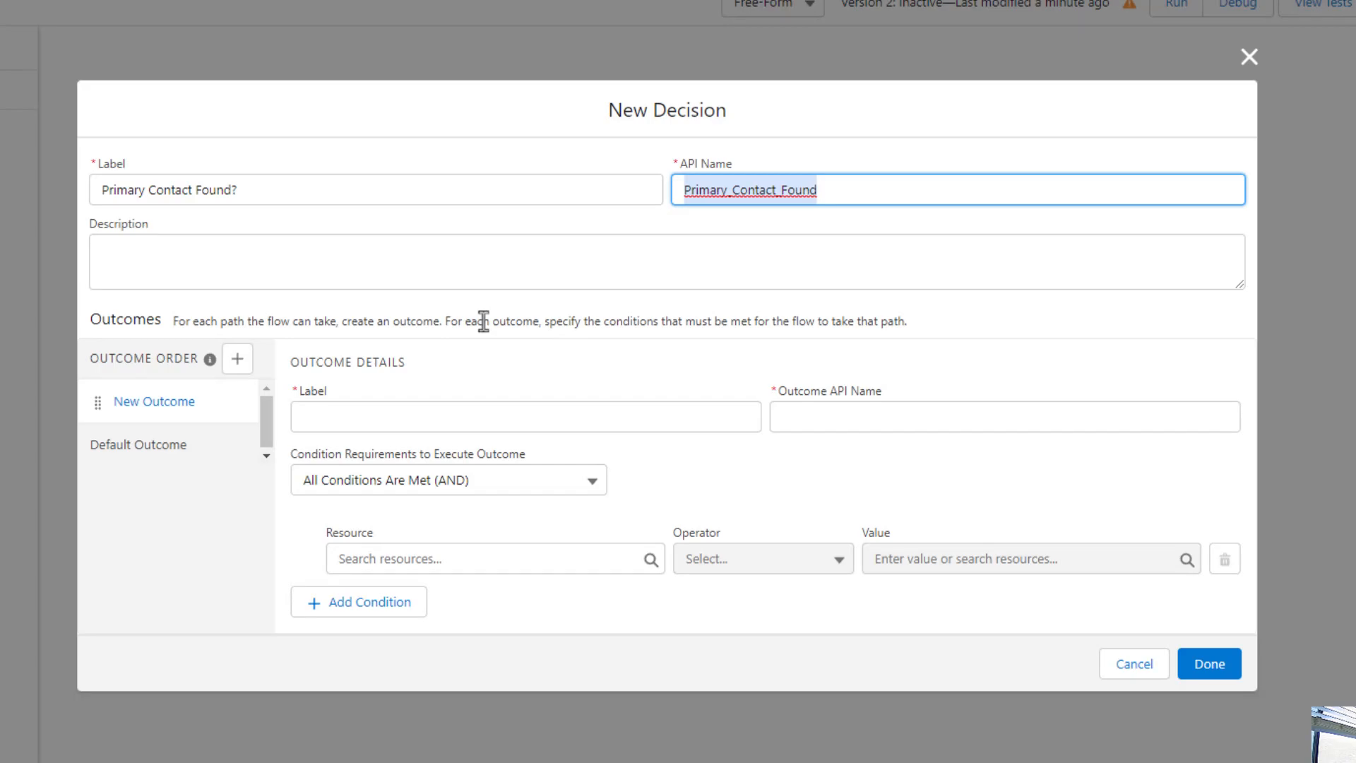
Name the decision's first outcome "Yes" with outcome API name Yes
click(455, 411)
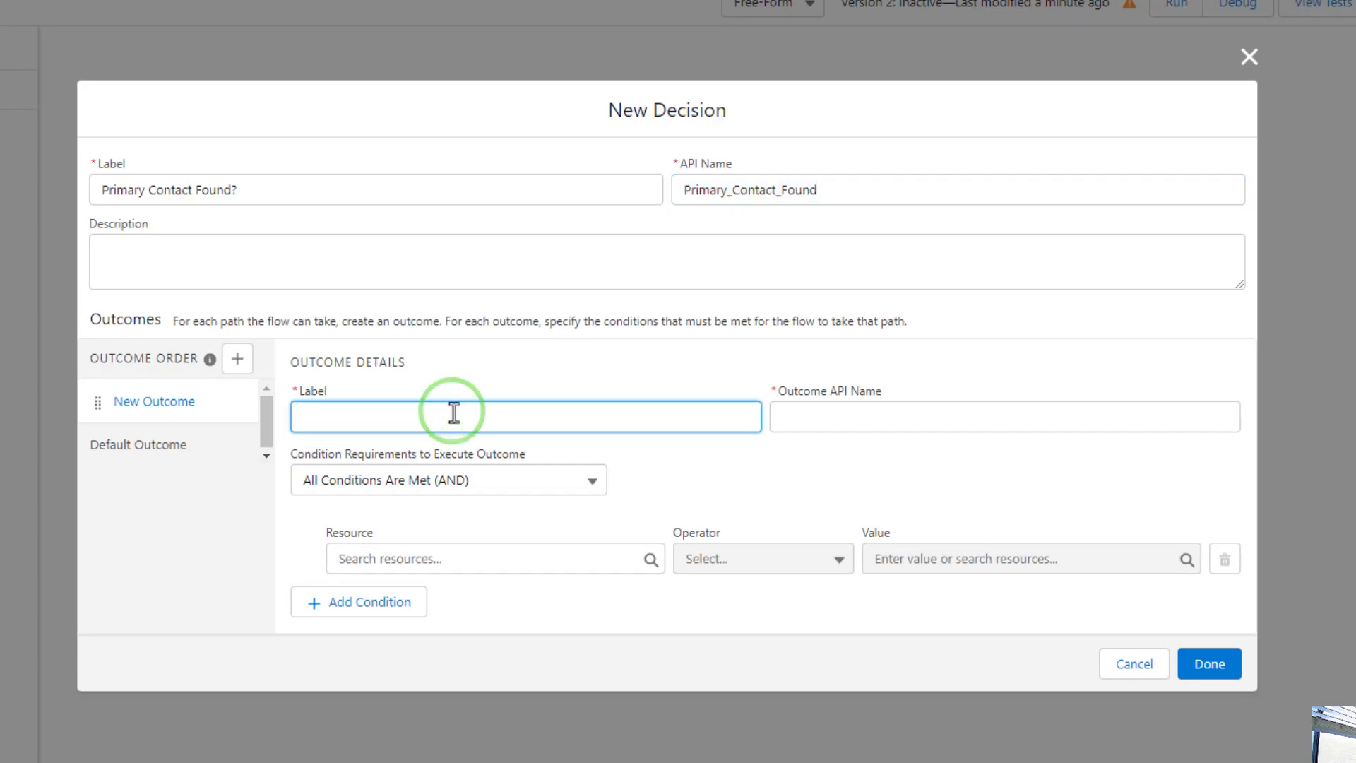
text(Yes)
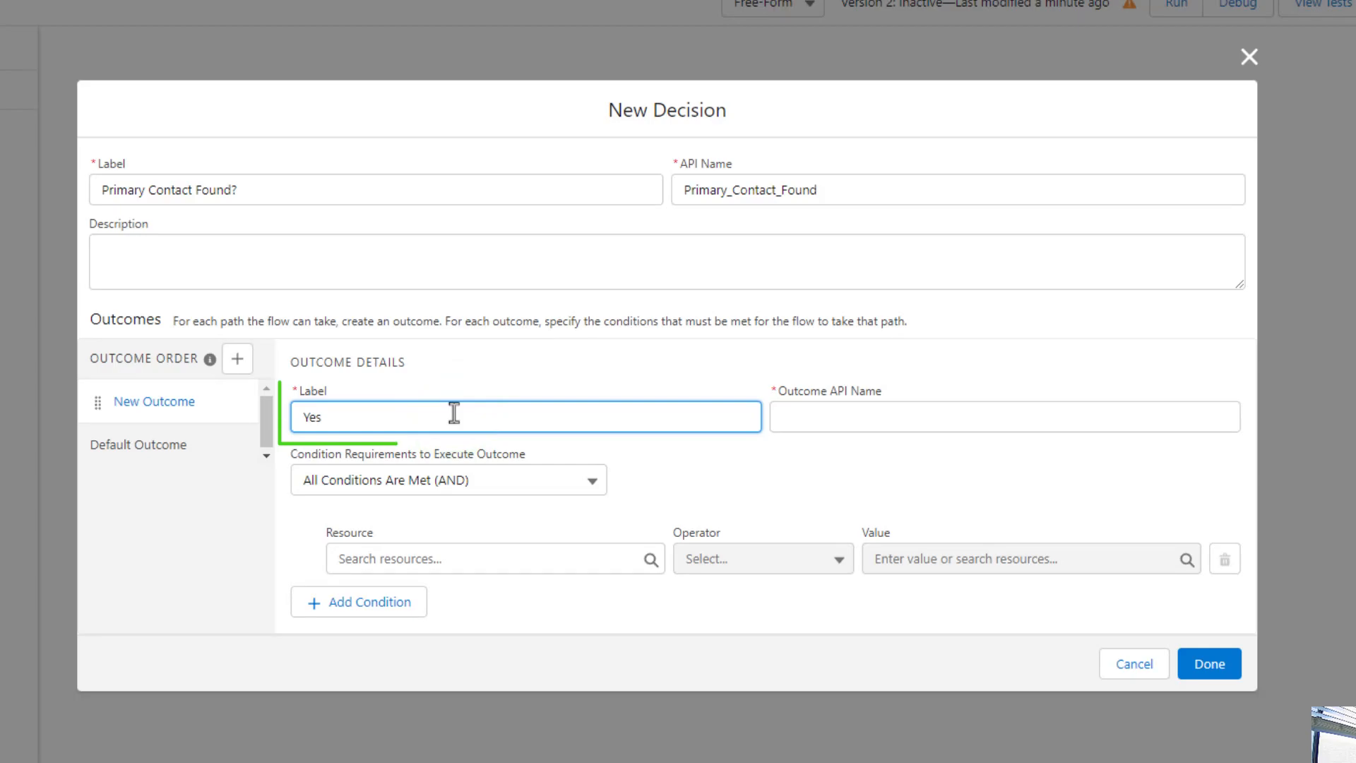
text( Found)
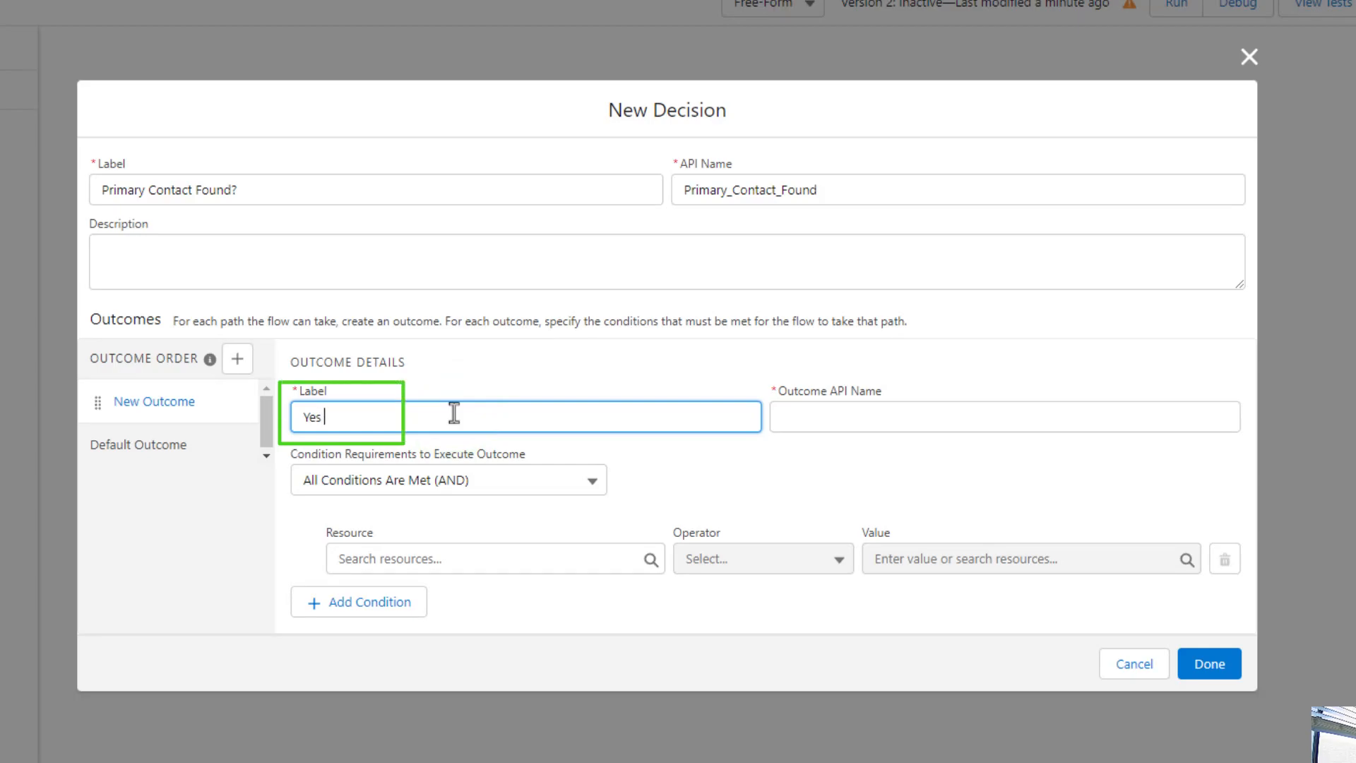
key(BackSpace)
key(BackSpace)
key(BackSpace)
key(BackSpace)
key(BackSpace)
key(BackSpace)
key(Tab)
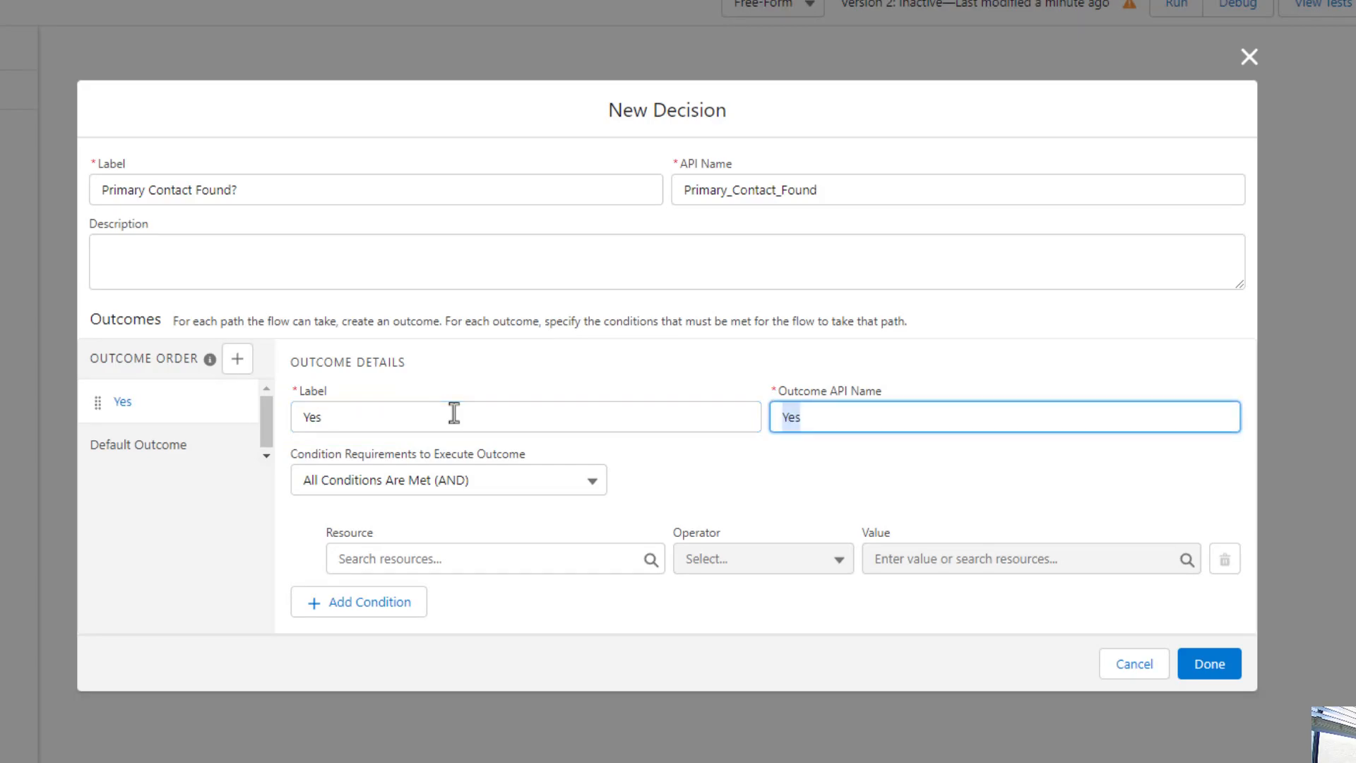
Set the outcome condition's resource to the Contact ID (Id) of Contact from Get_Primary_Contact
click(726, 490)
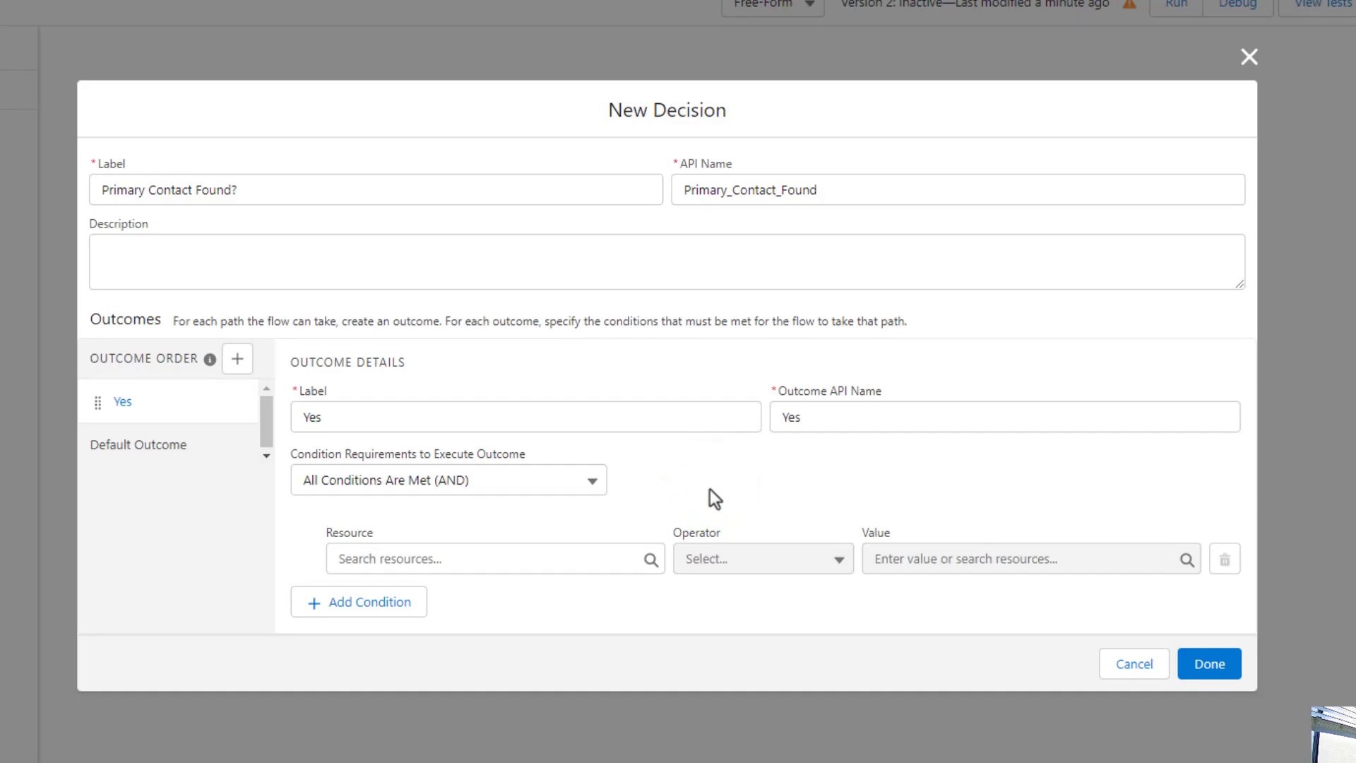
click(689, 488)
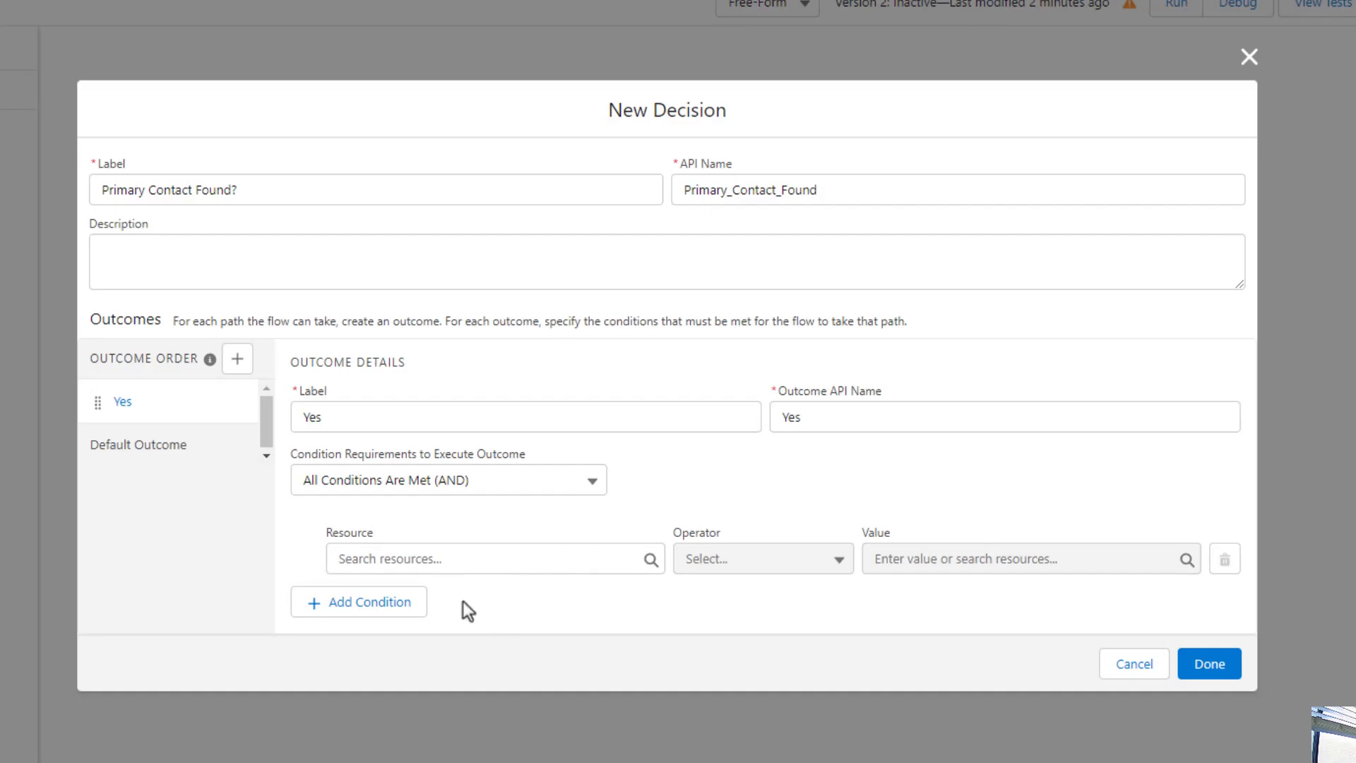
click(466, 560)
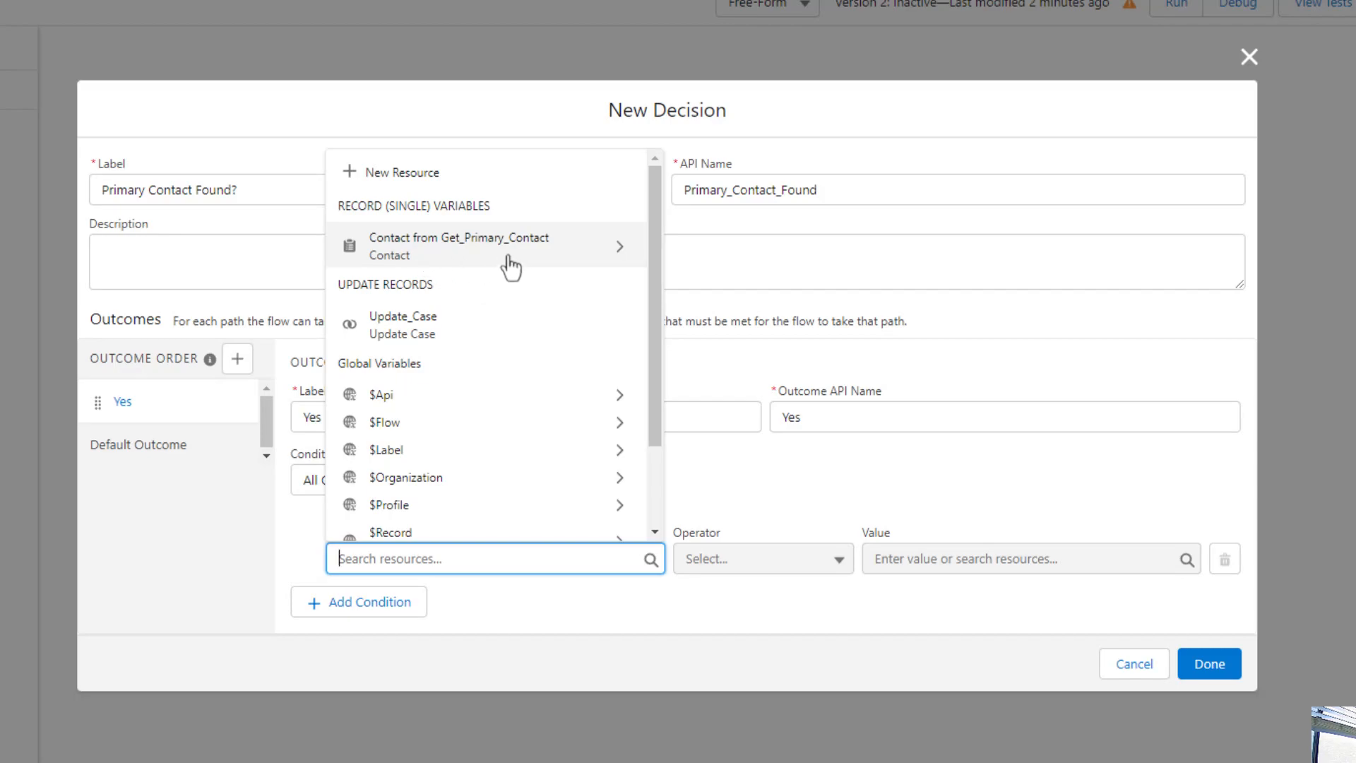
click(577, 261)
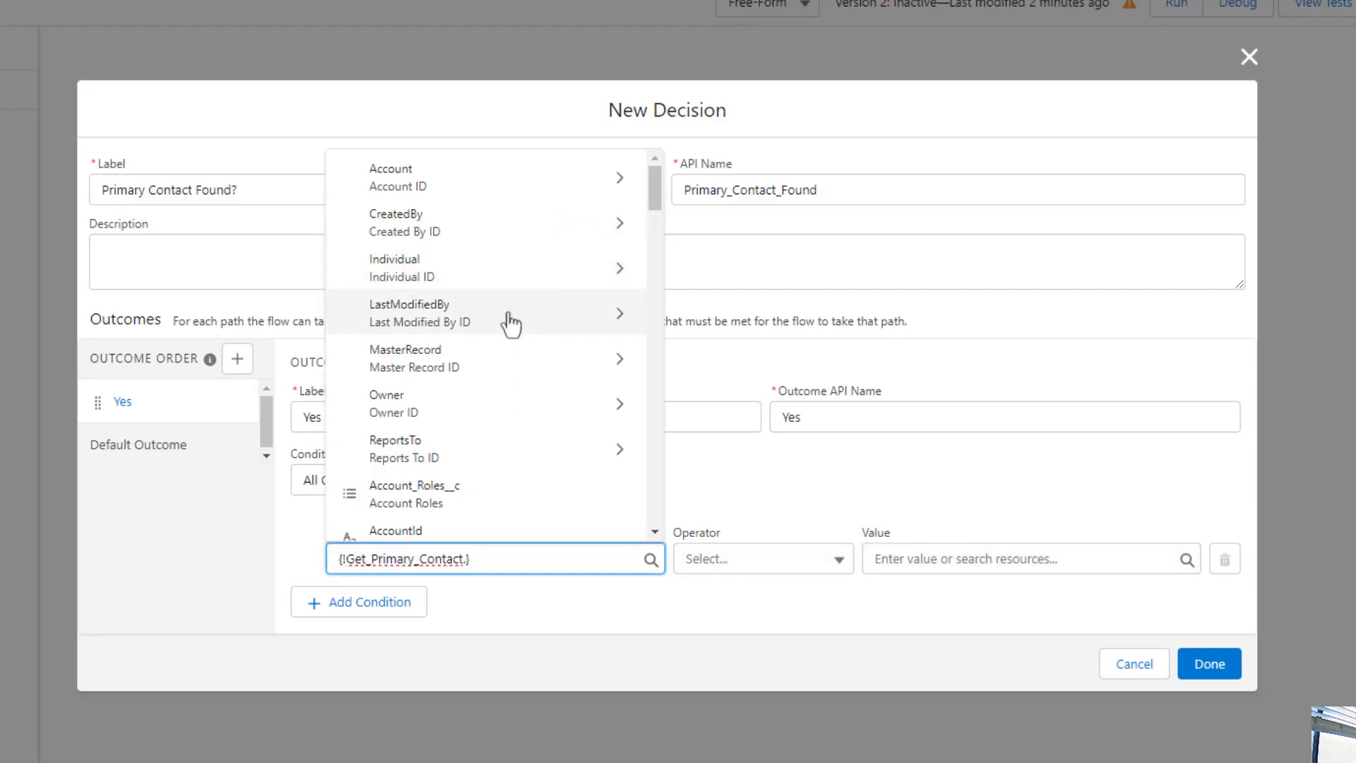
scroll(510, 323, down, 12)
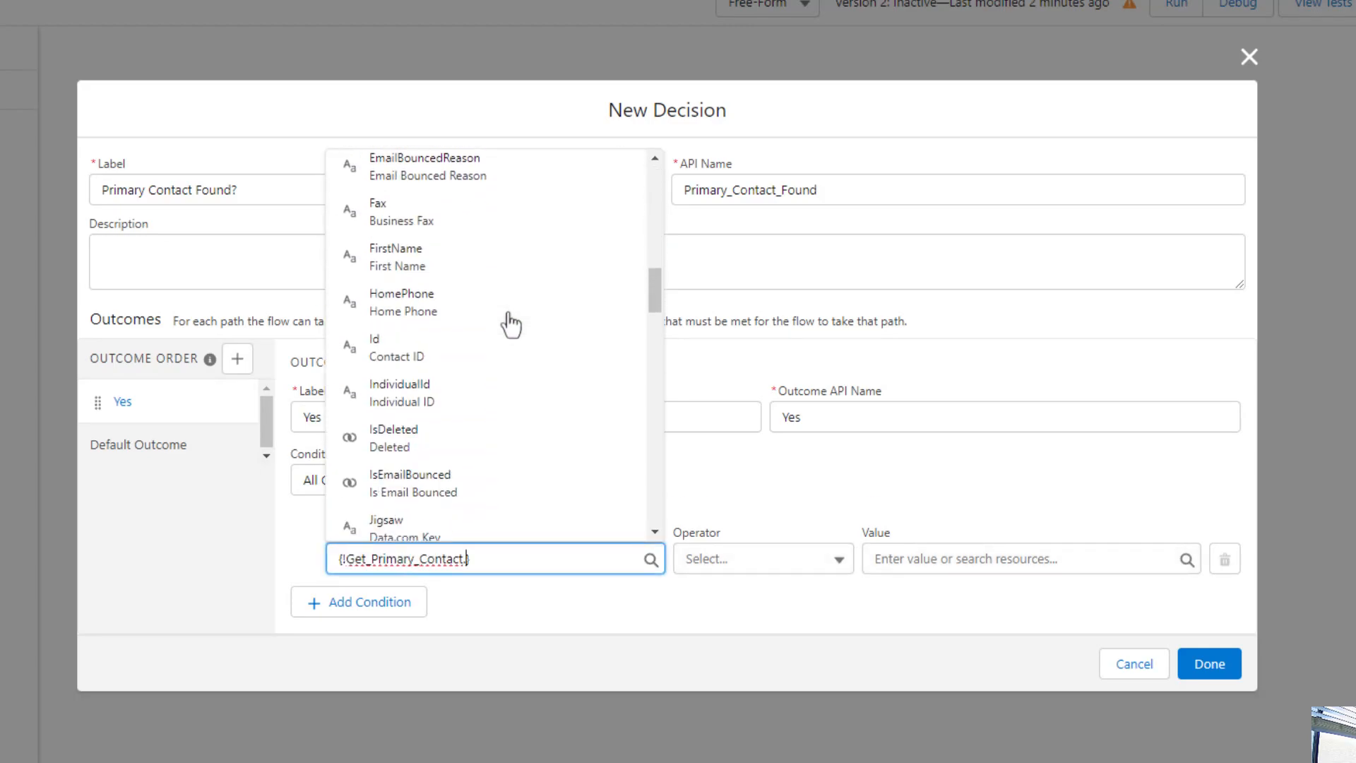
scroll(522, 325, down, 1)
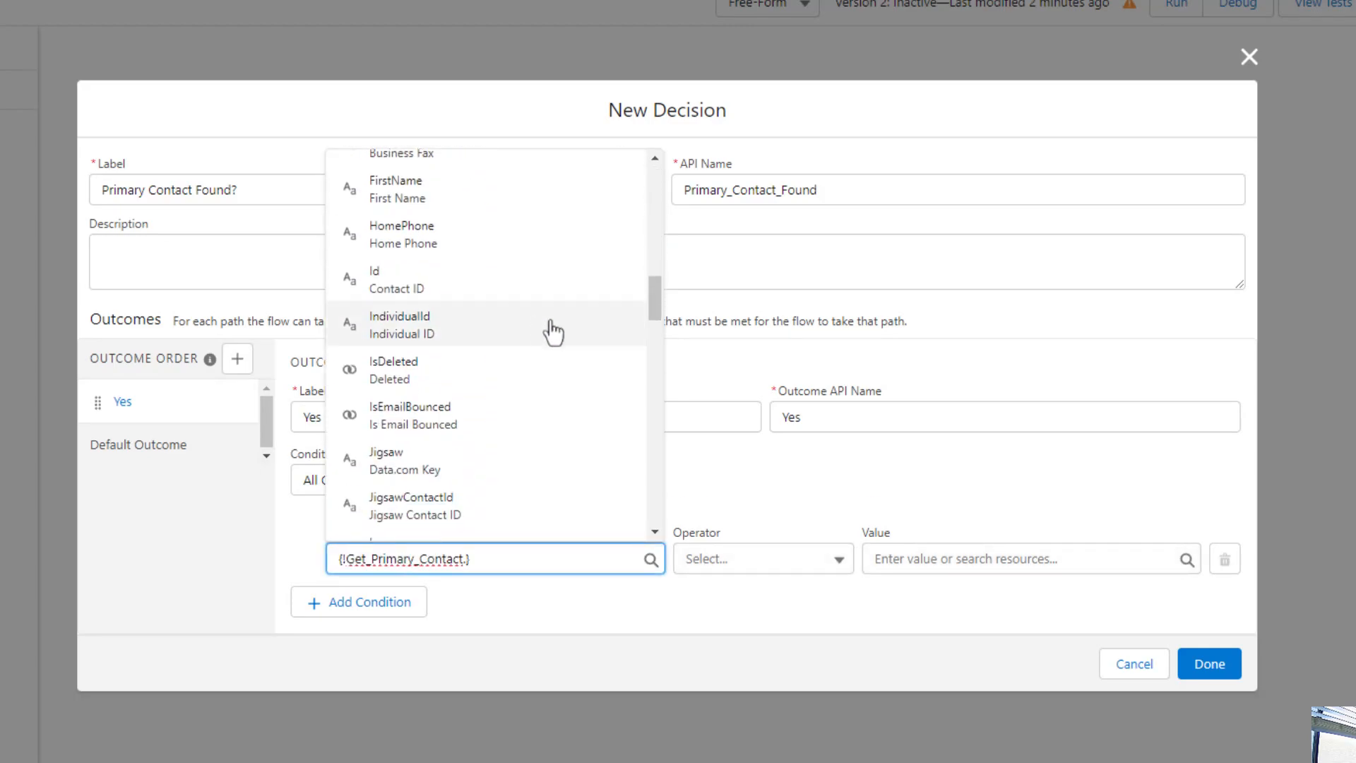
click(568, 282)
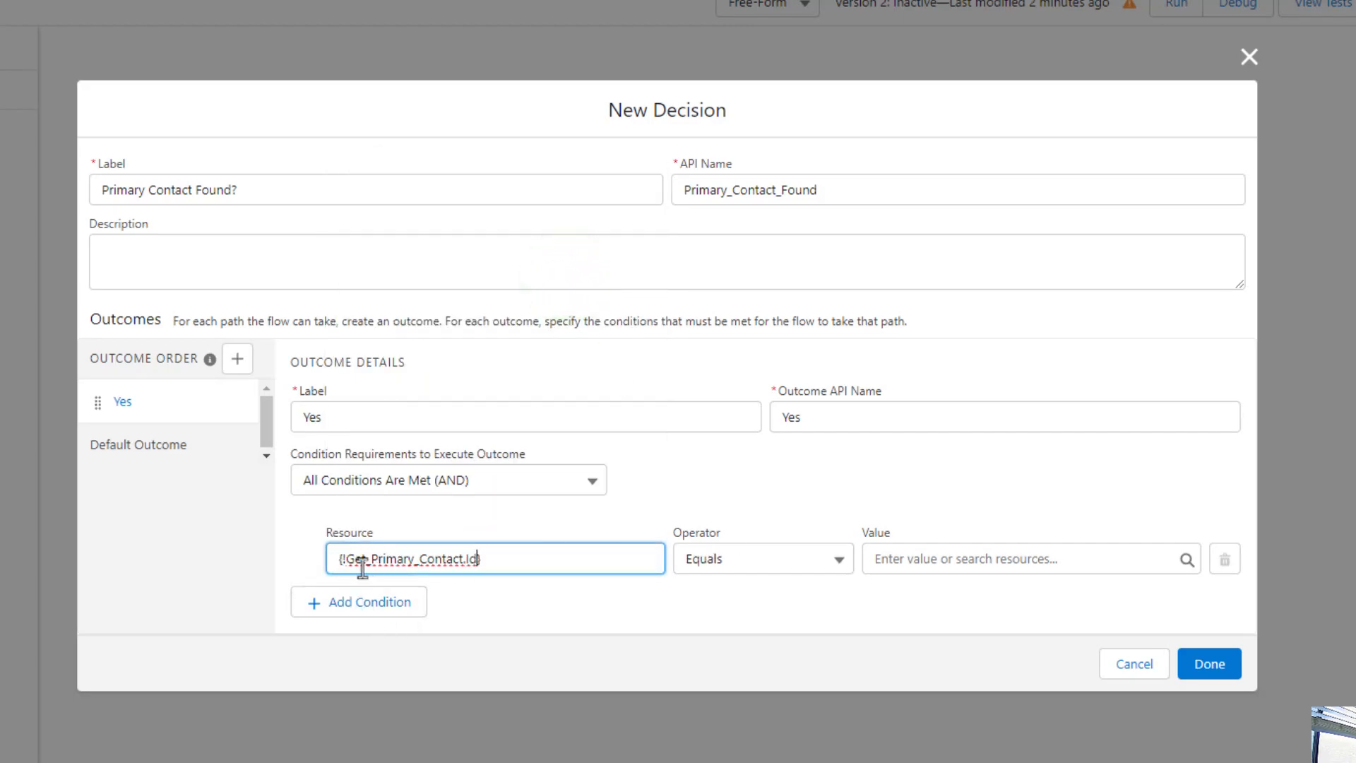
click(484, 603)
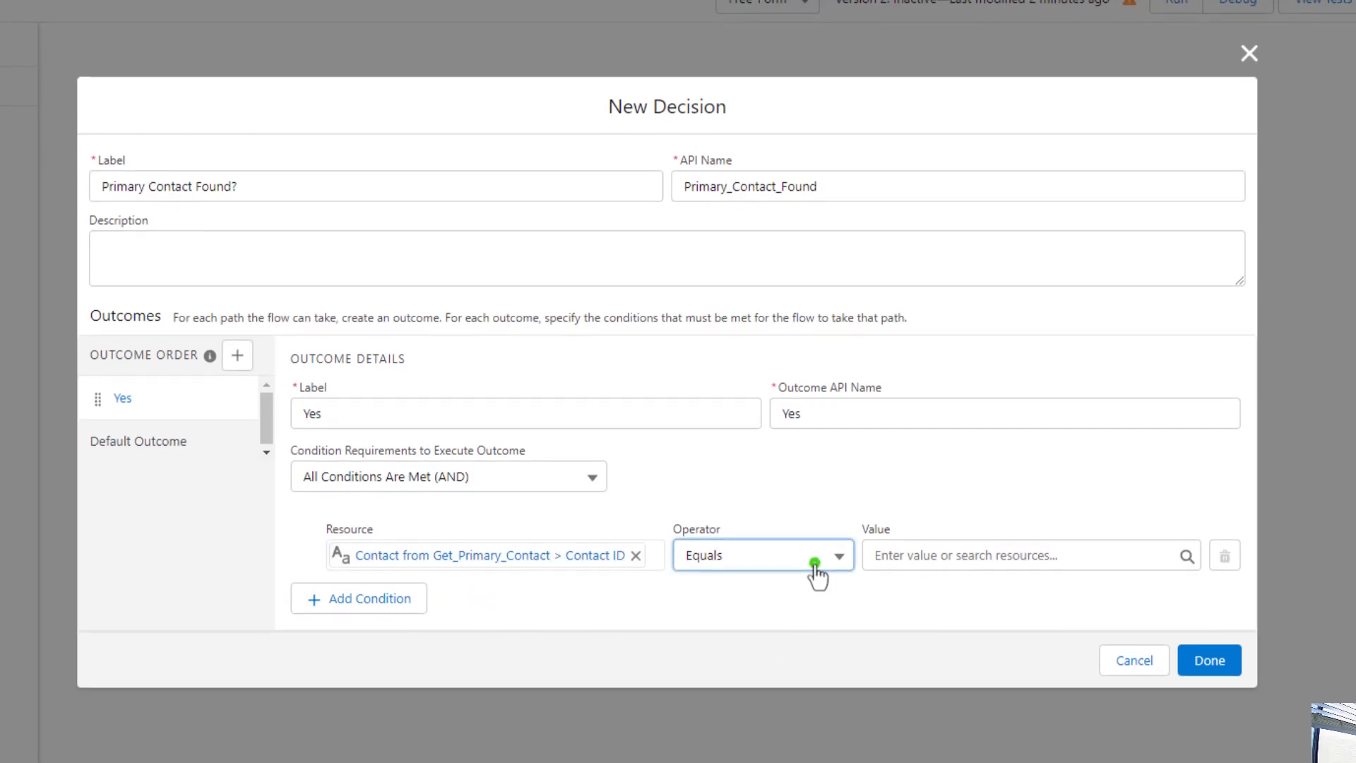
Set the condition operator to Is Null and the value to $GlobalConstant.False, then finish the decision
click(812, 568)
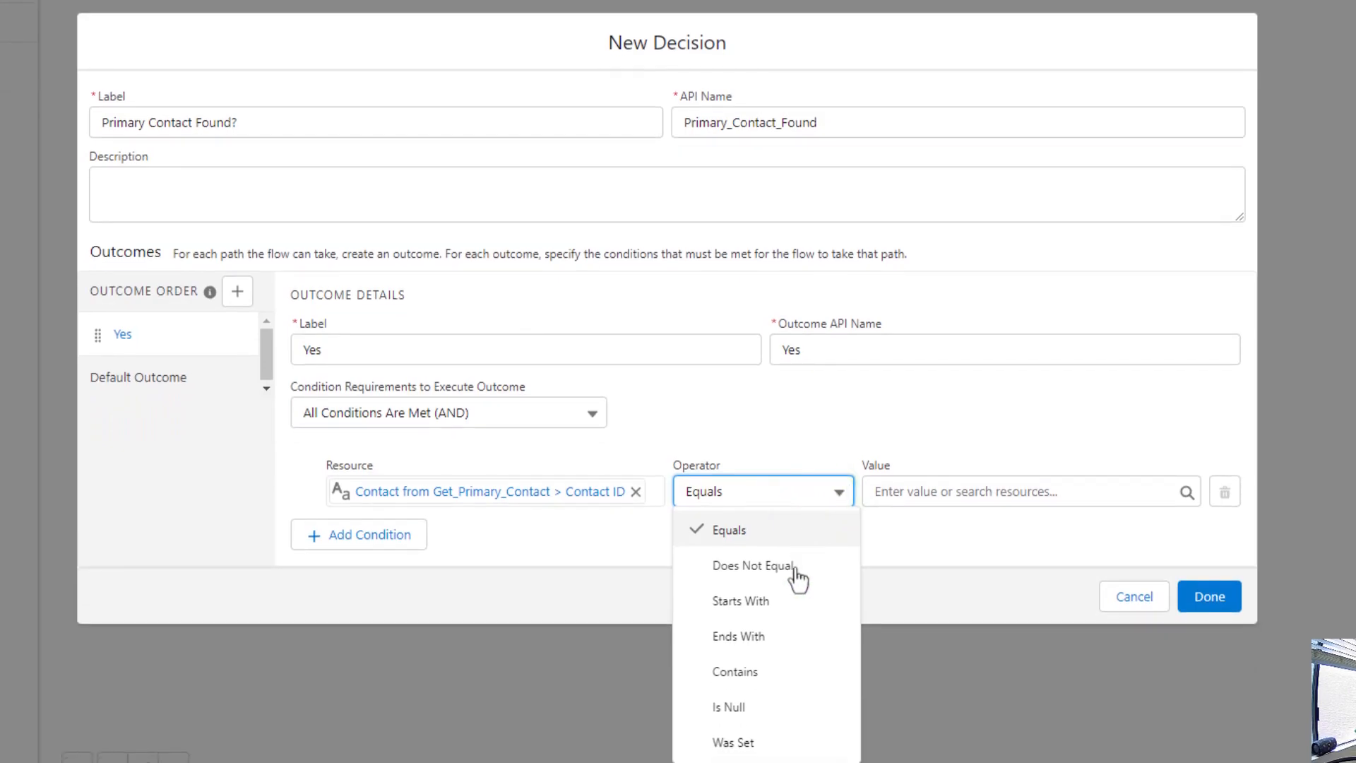
click(775, 713)
click(909, 491)
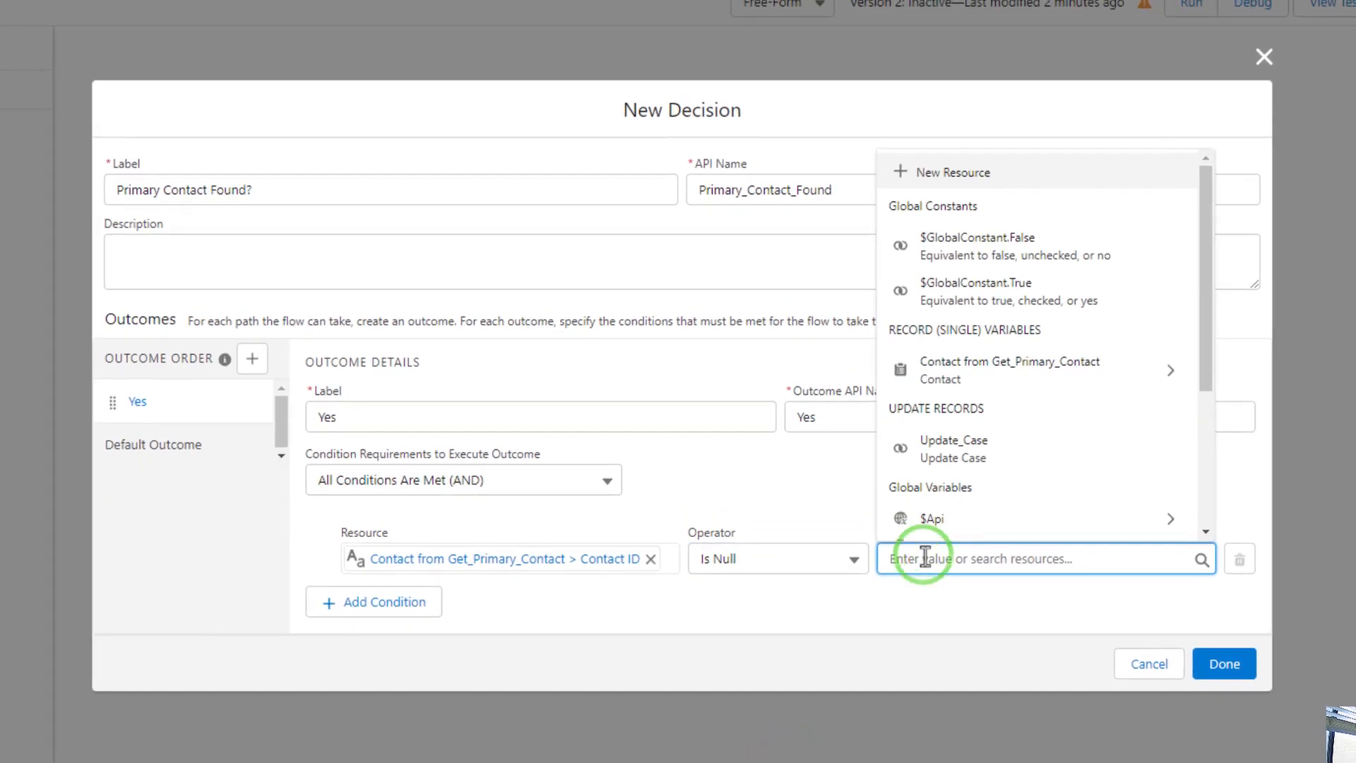
text(fa)
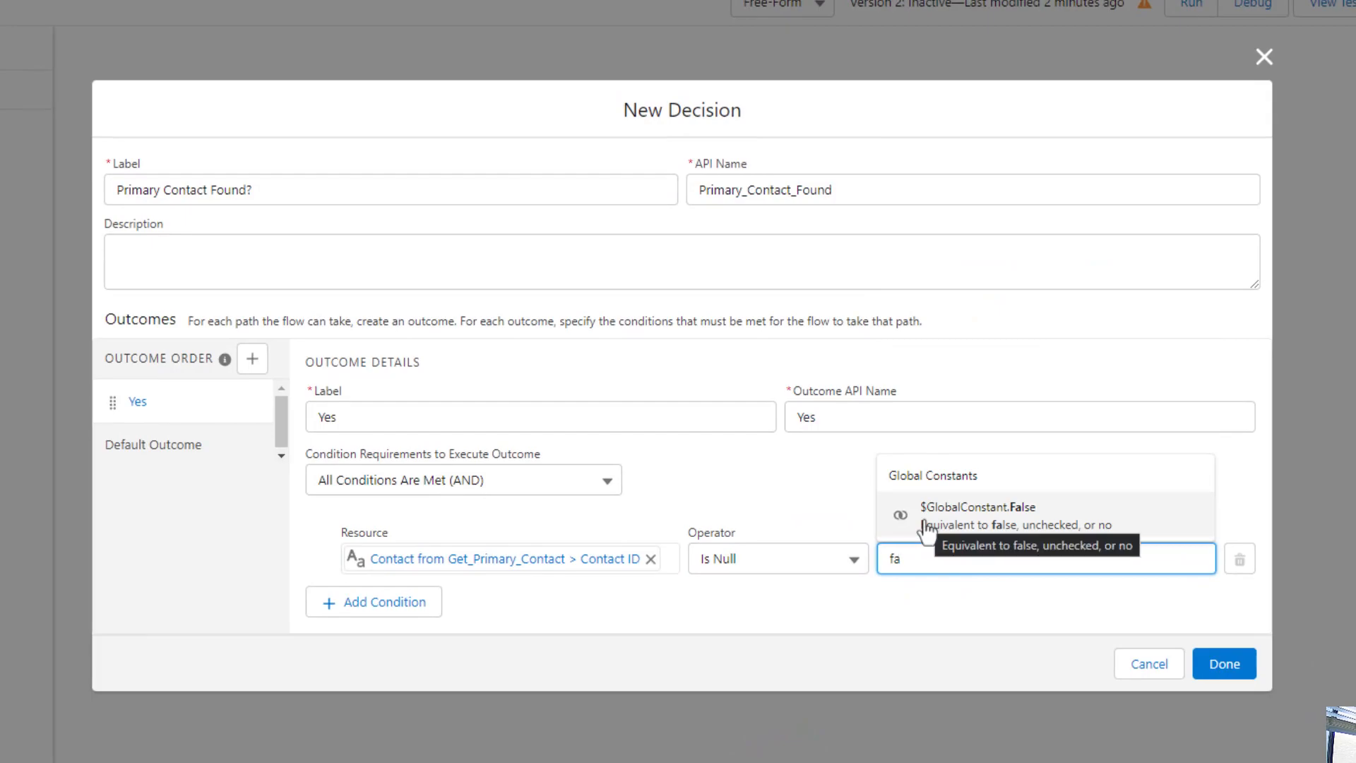
click(923, 519)
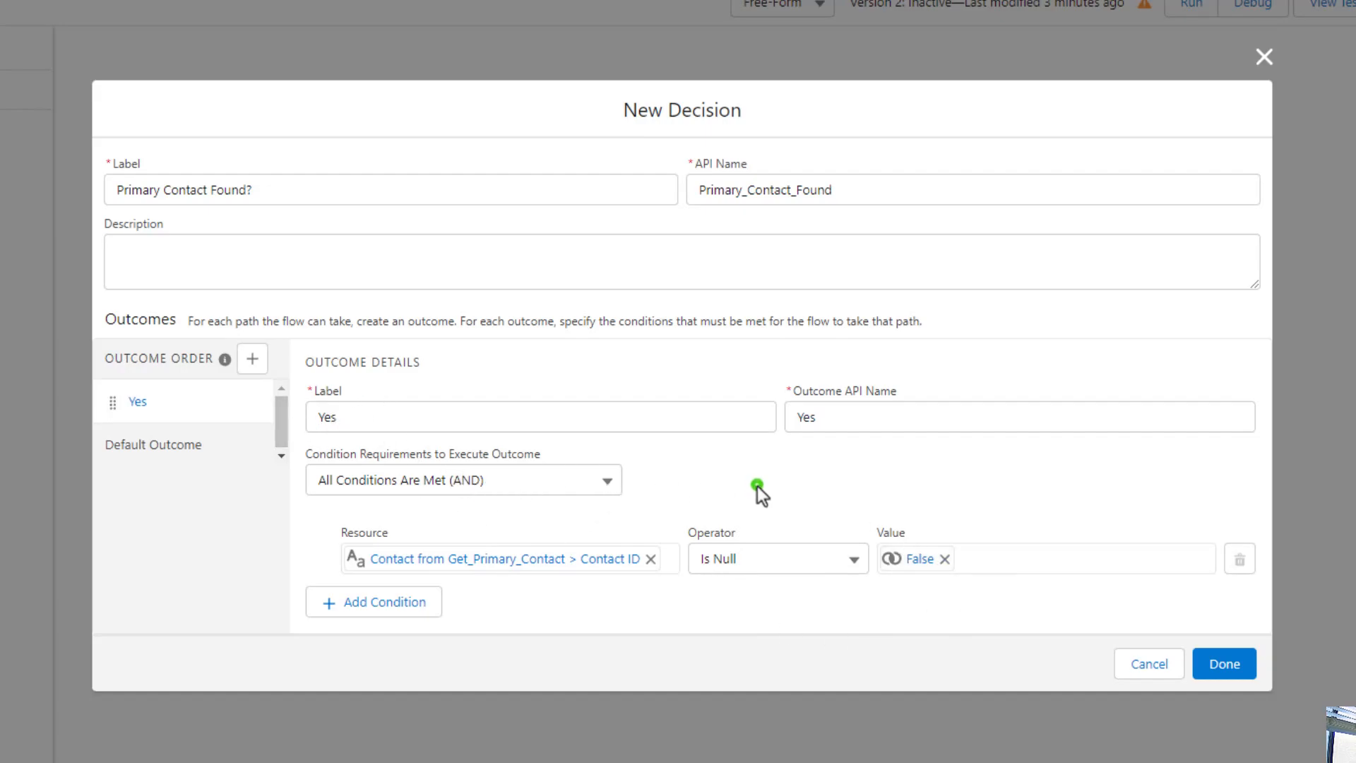
click(1225, 667)
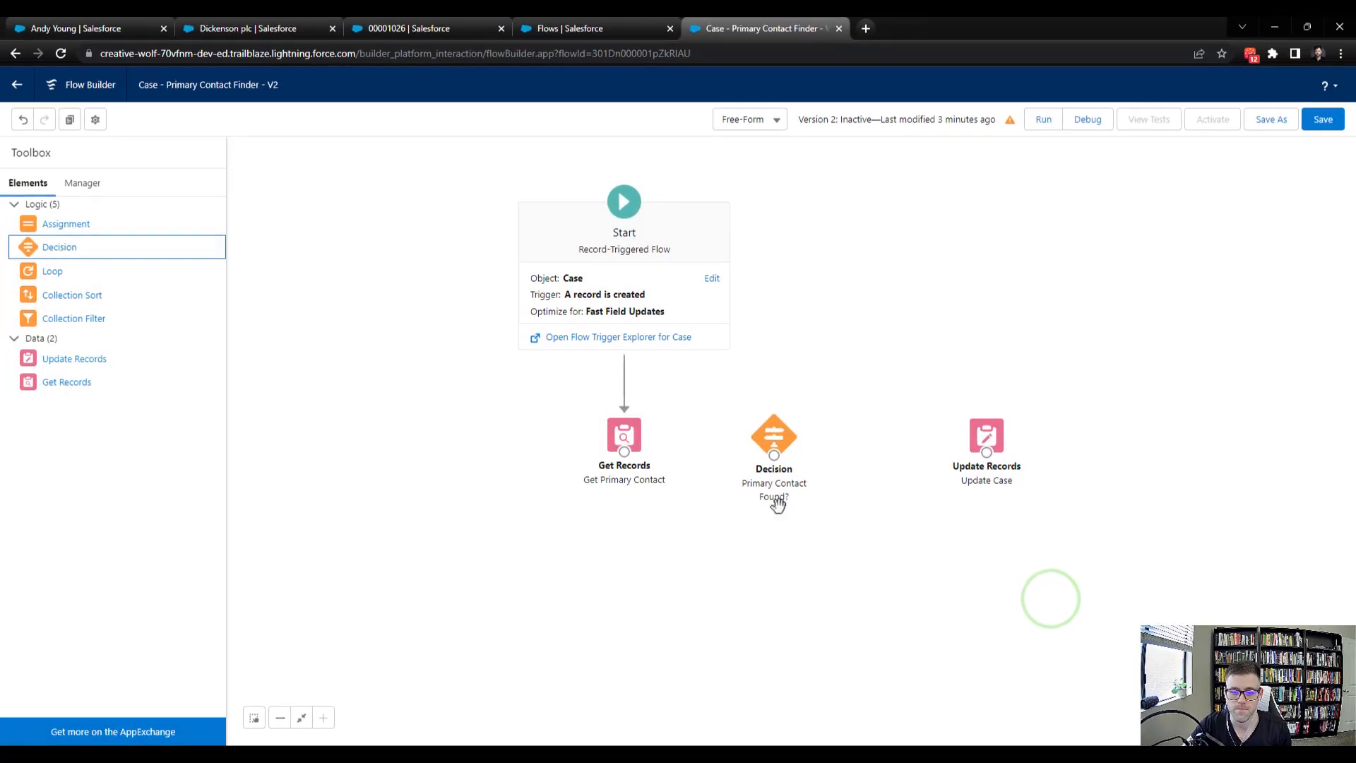
Align the Decision and Update Case elements and connect Get Primary Contact to the Decision
drag(774, 435, 763, 423)
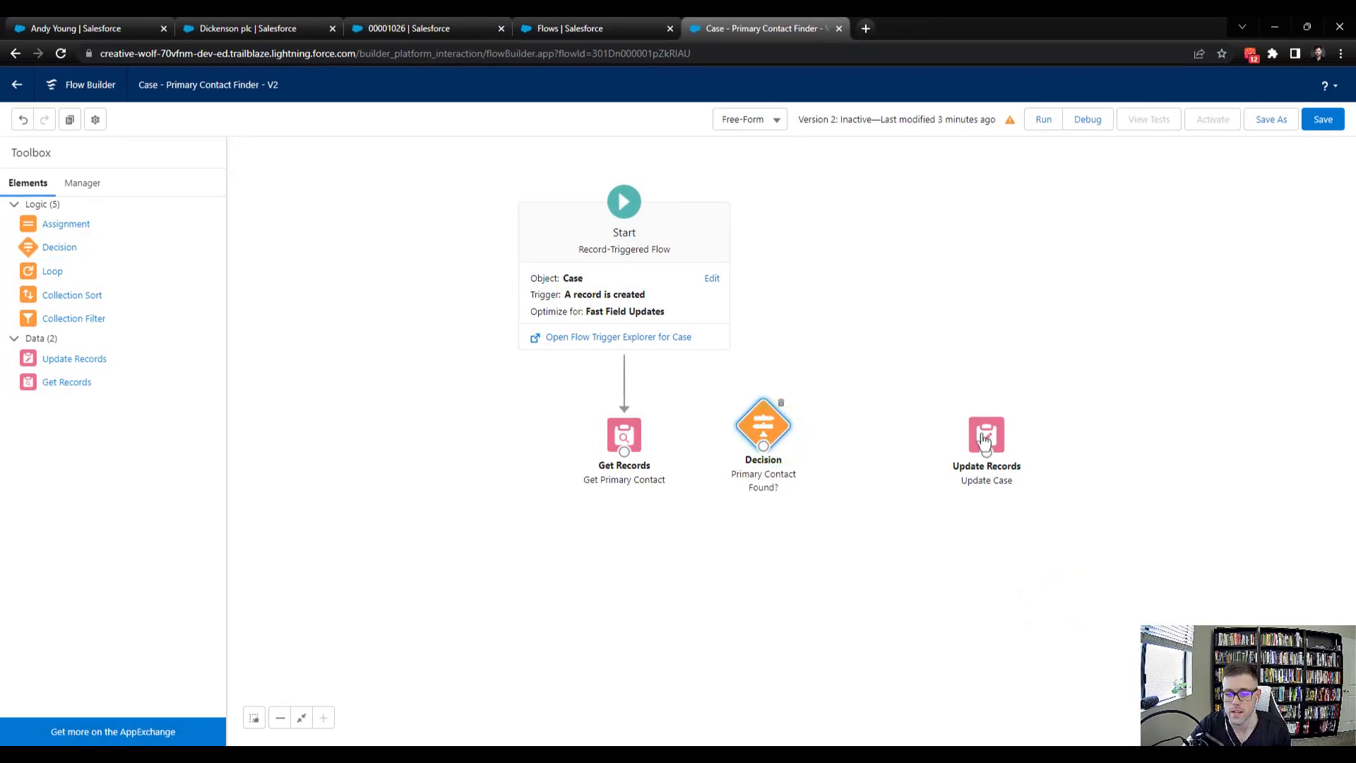
drag(985, 440, 916, 434)
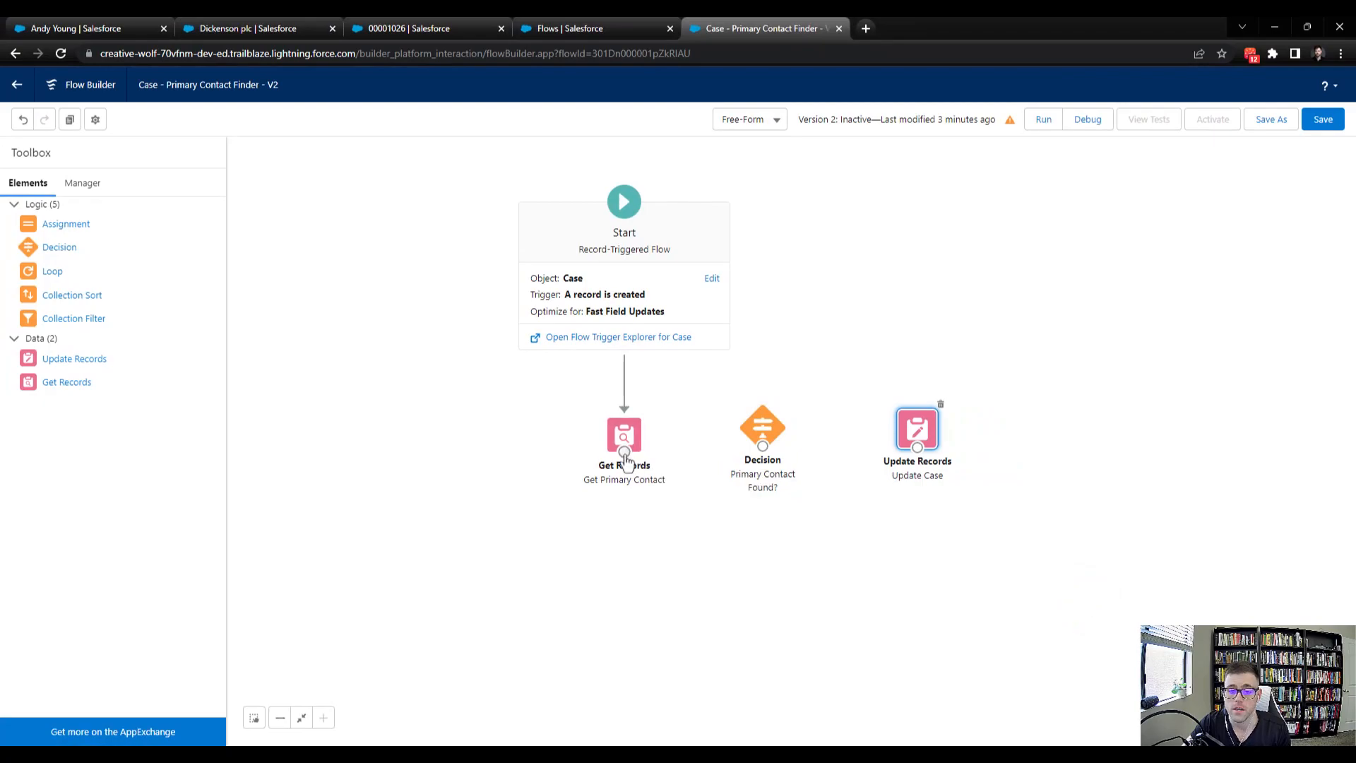
drag(624, 452, 918, 433)
Connect the Decision to Update Case using the Yes outcome
click(751, 432)
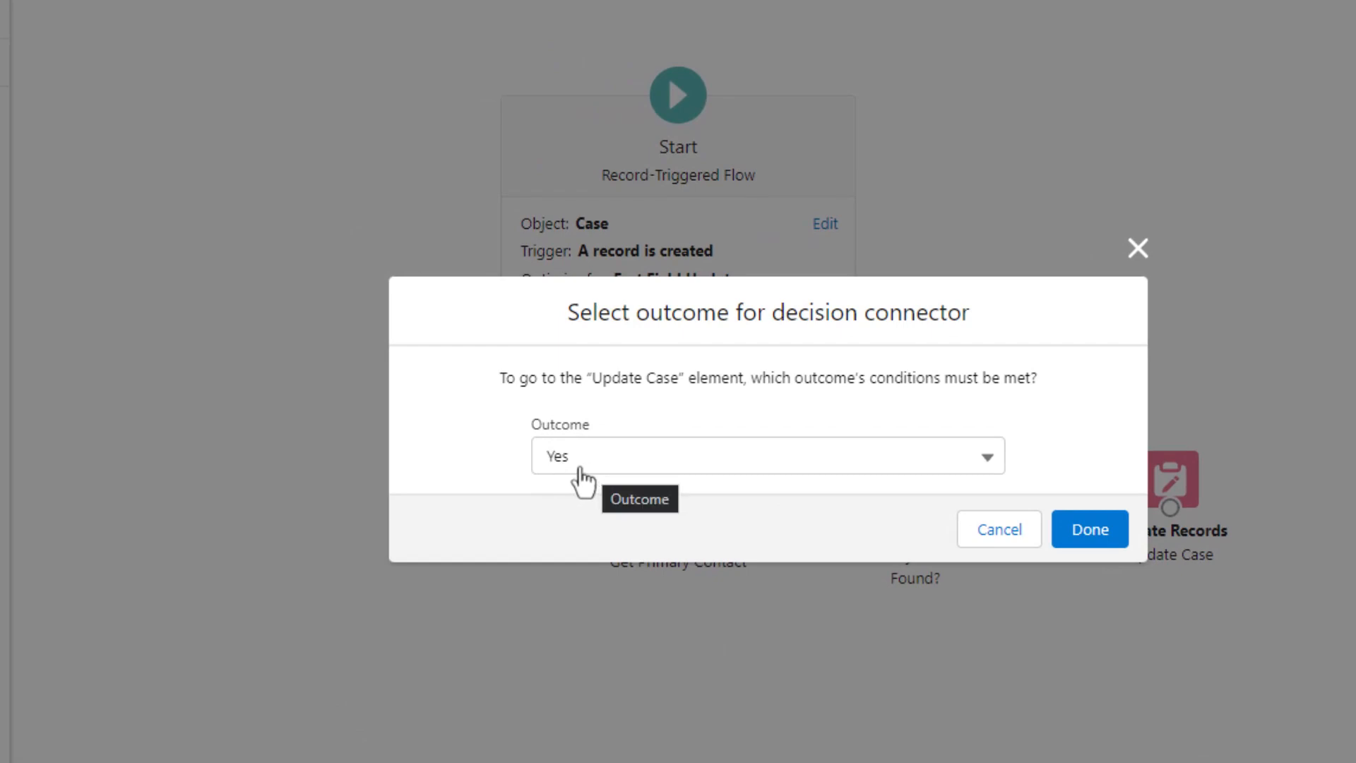
click(735, 460)
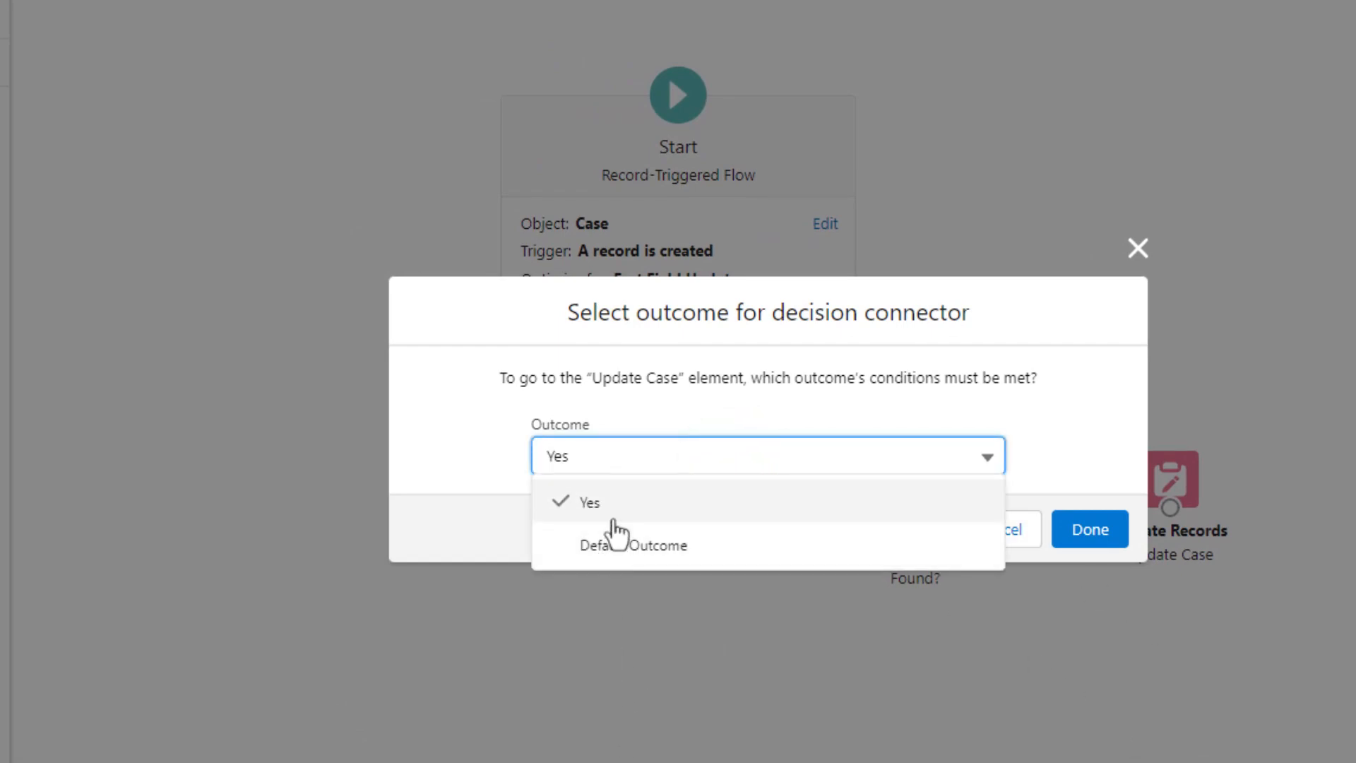
click(598, 504)
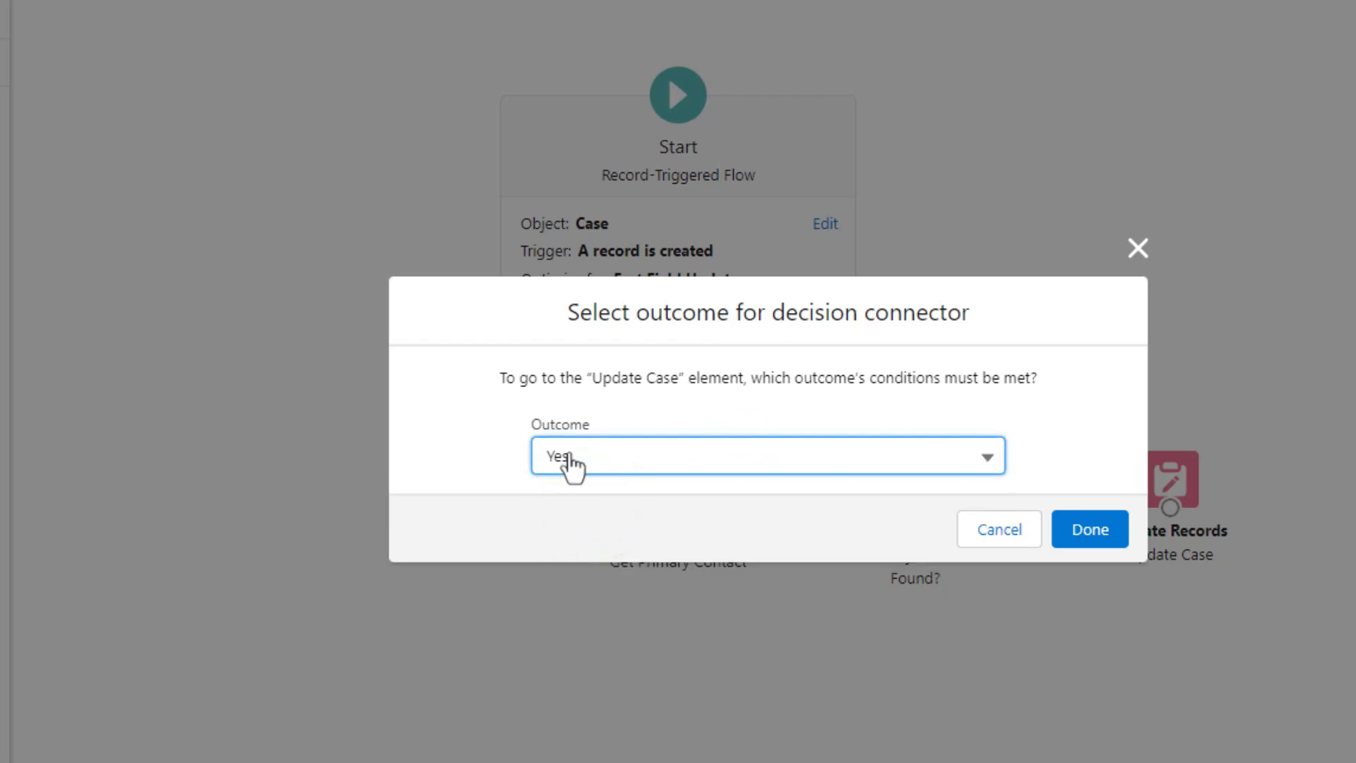
click(1094, 530)
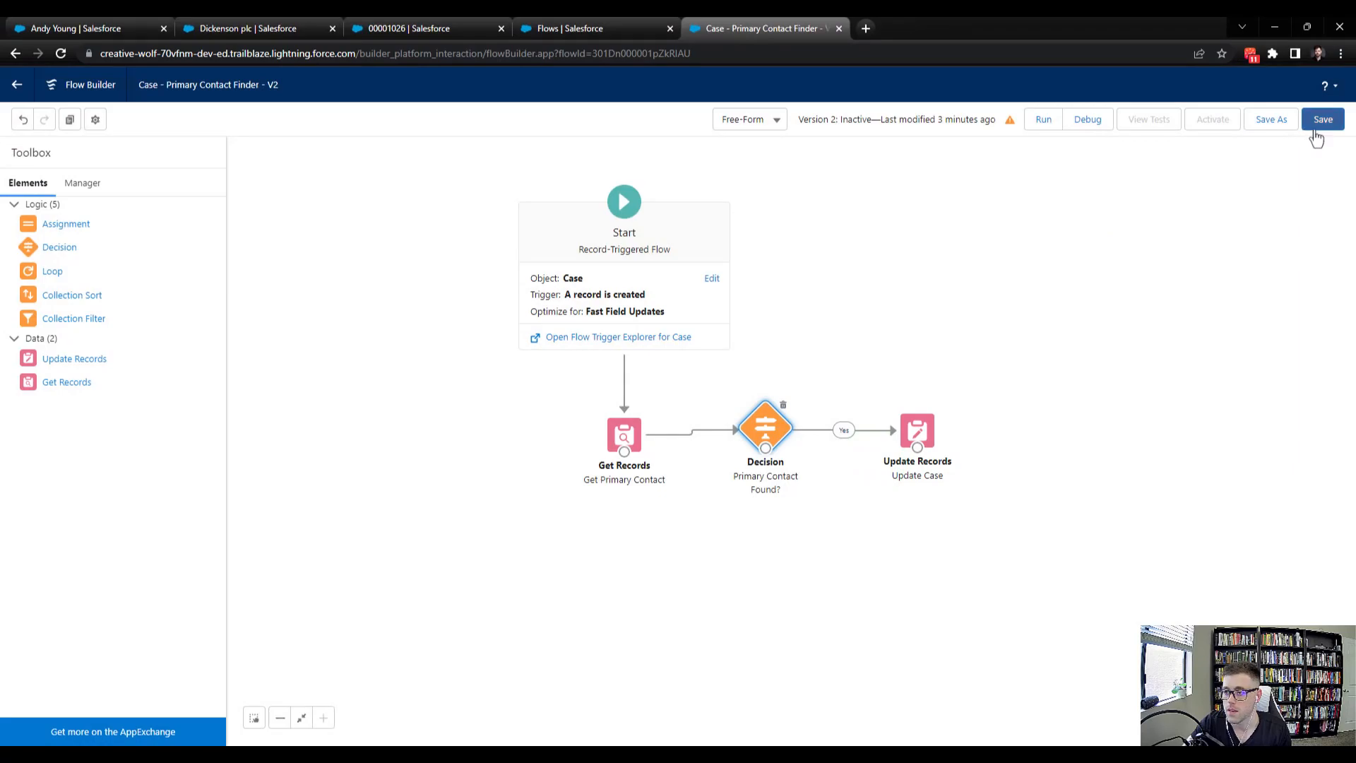
Save the flow and nudge the Decision and Update Case elements into line
click(1316, 122)
drag(764, 424, 764, 430)
drag(917, 430, 937, 432)
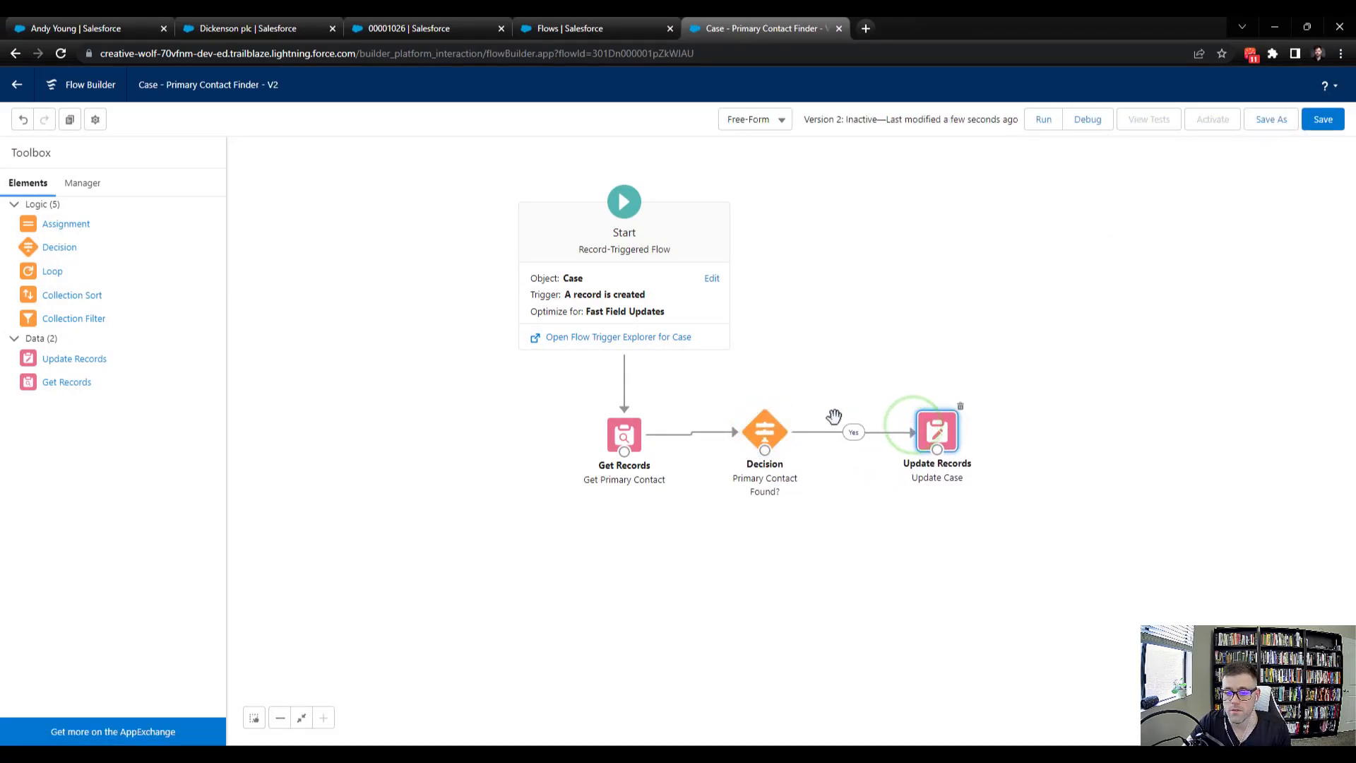
Nudge the Decision into line and add a Get Records element labelled Get Oldest Contact
drag(770, 432, 773, 438)
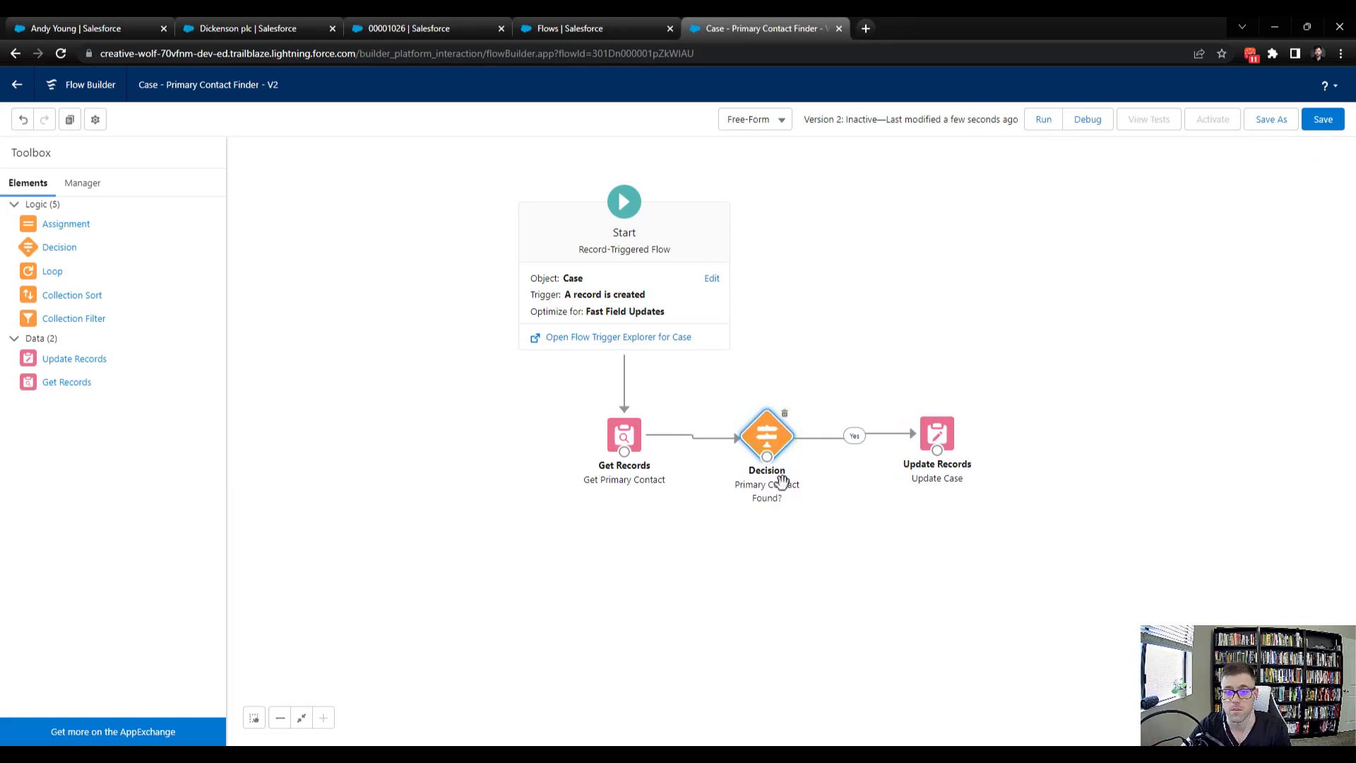
drag(779, 449, 775, 444)
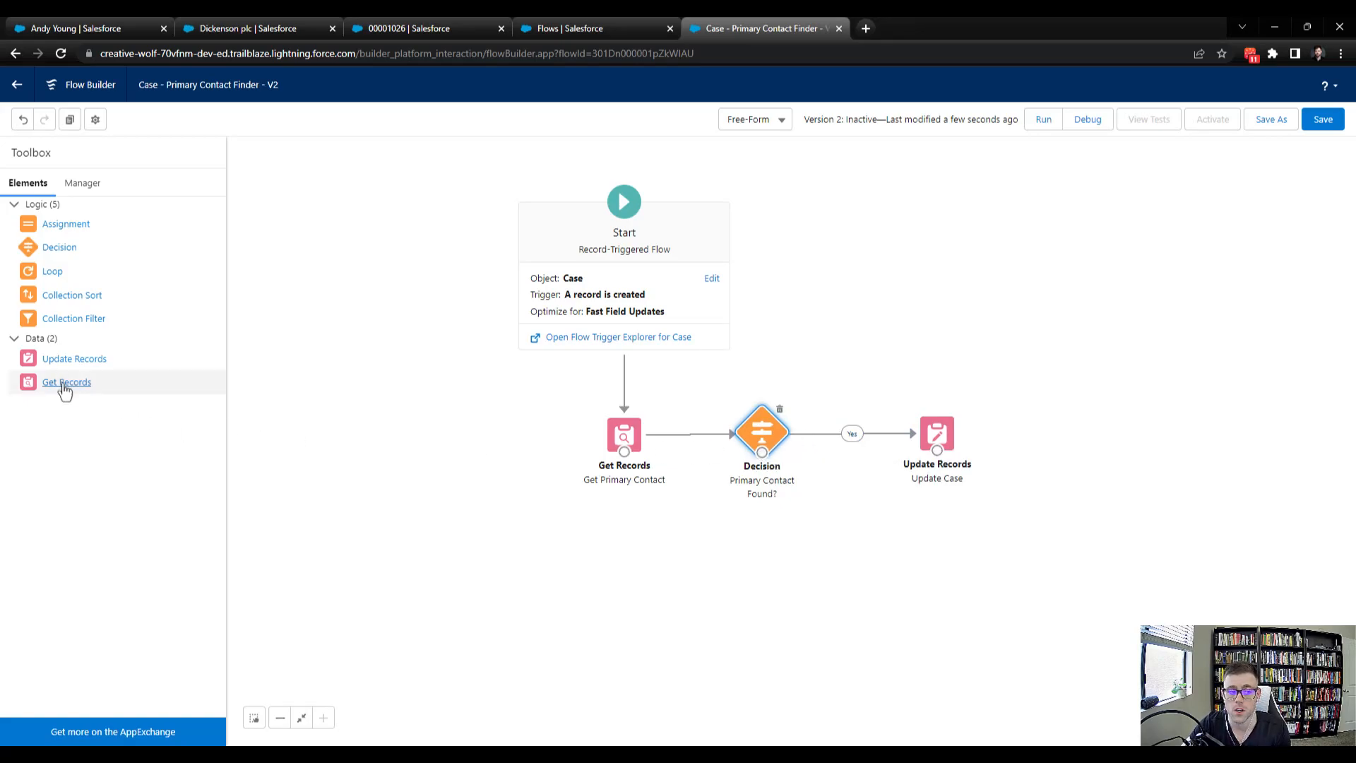
drag(55, 391, 706, 543)
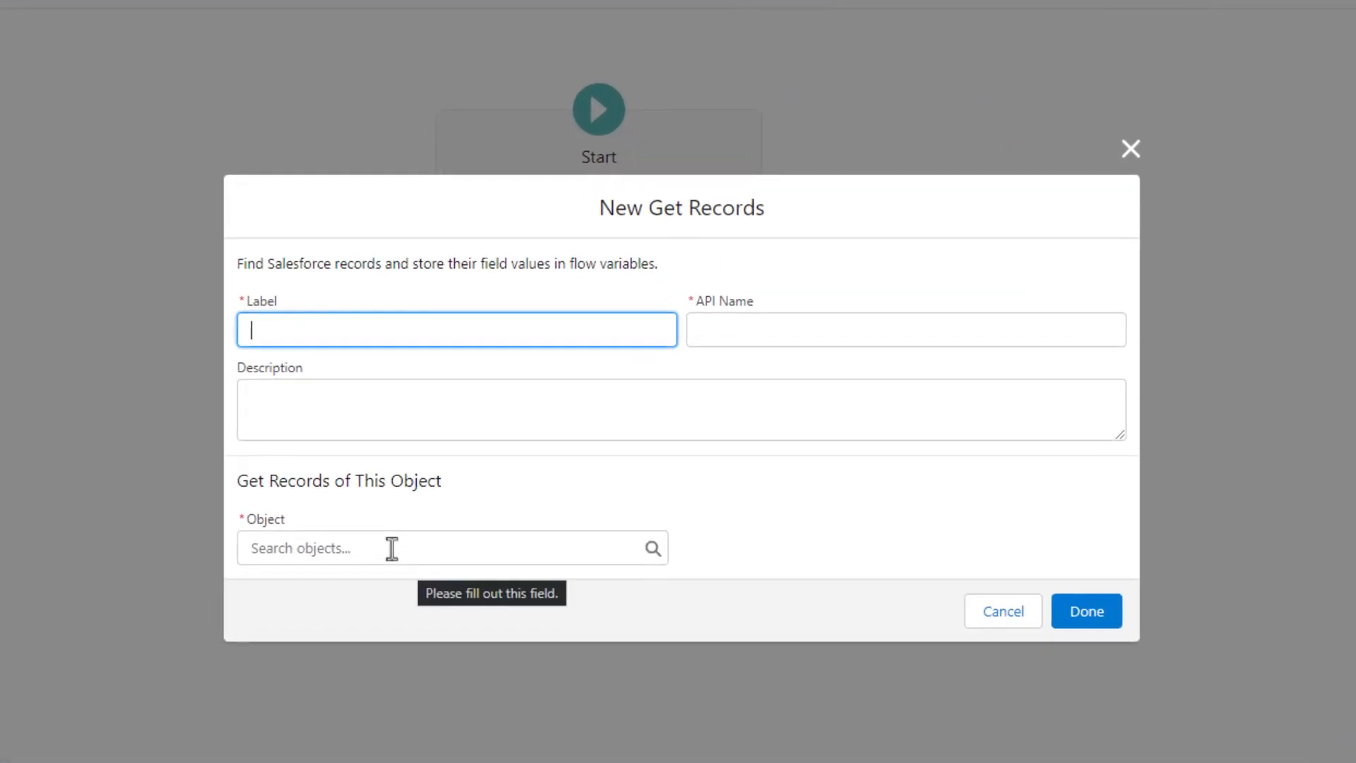
text(Get Oldest)
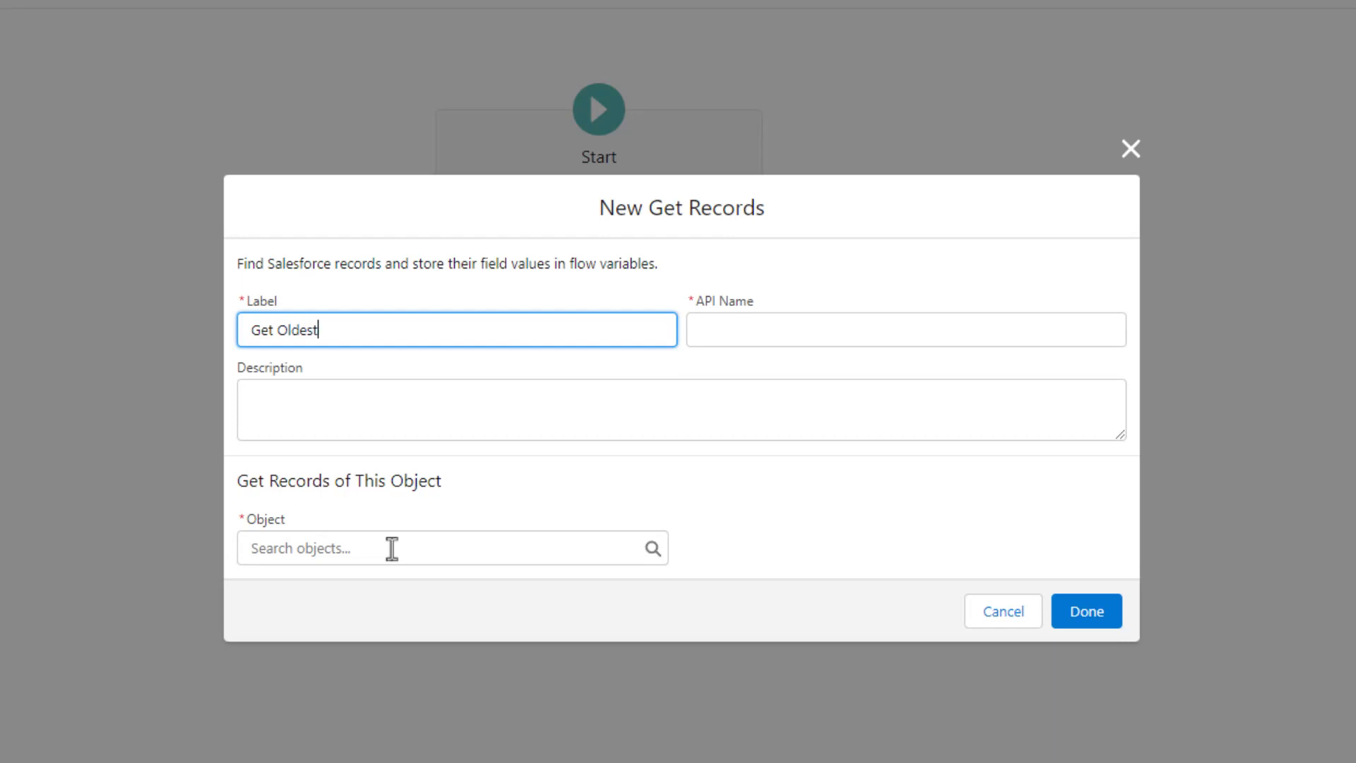
text( Contact)
key(Tab)
click(817, 527)
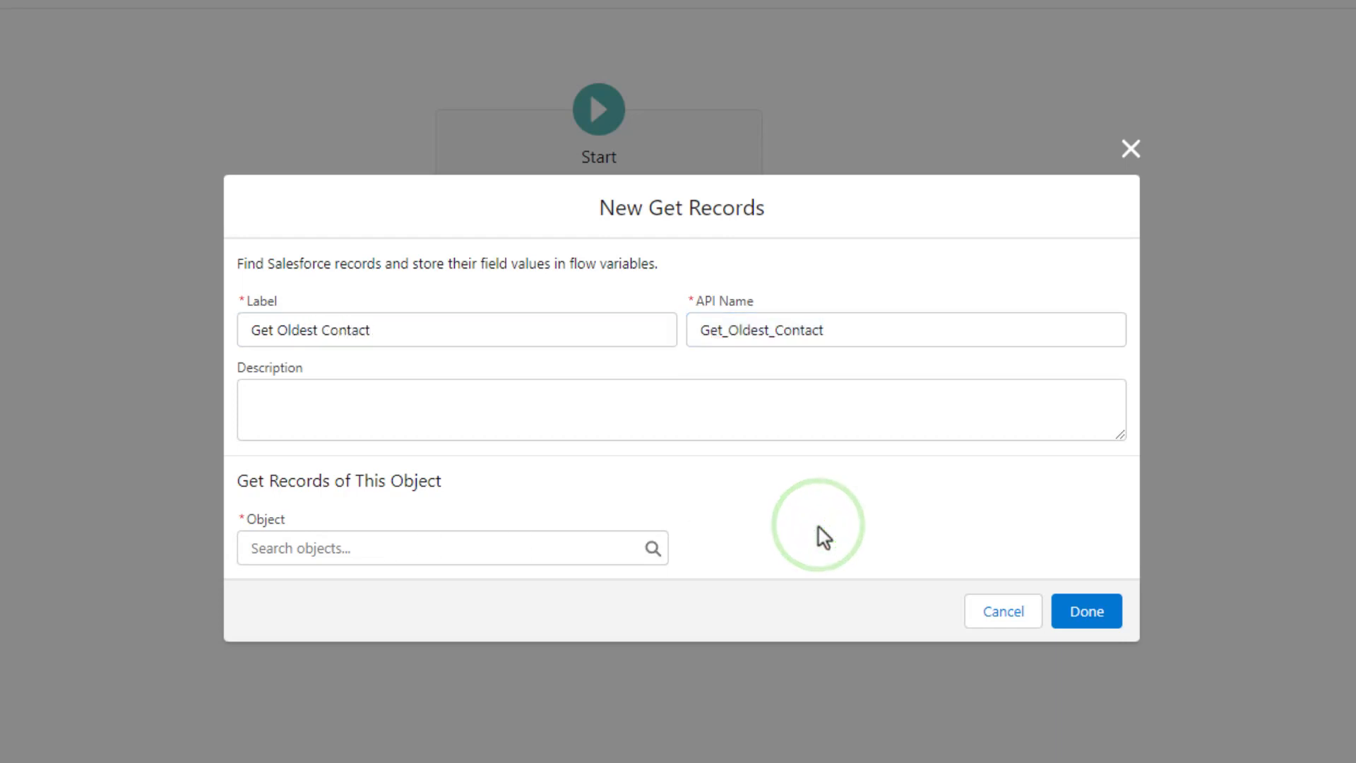
Set the Get Records object to Contact
click(344, 552)
text(c)
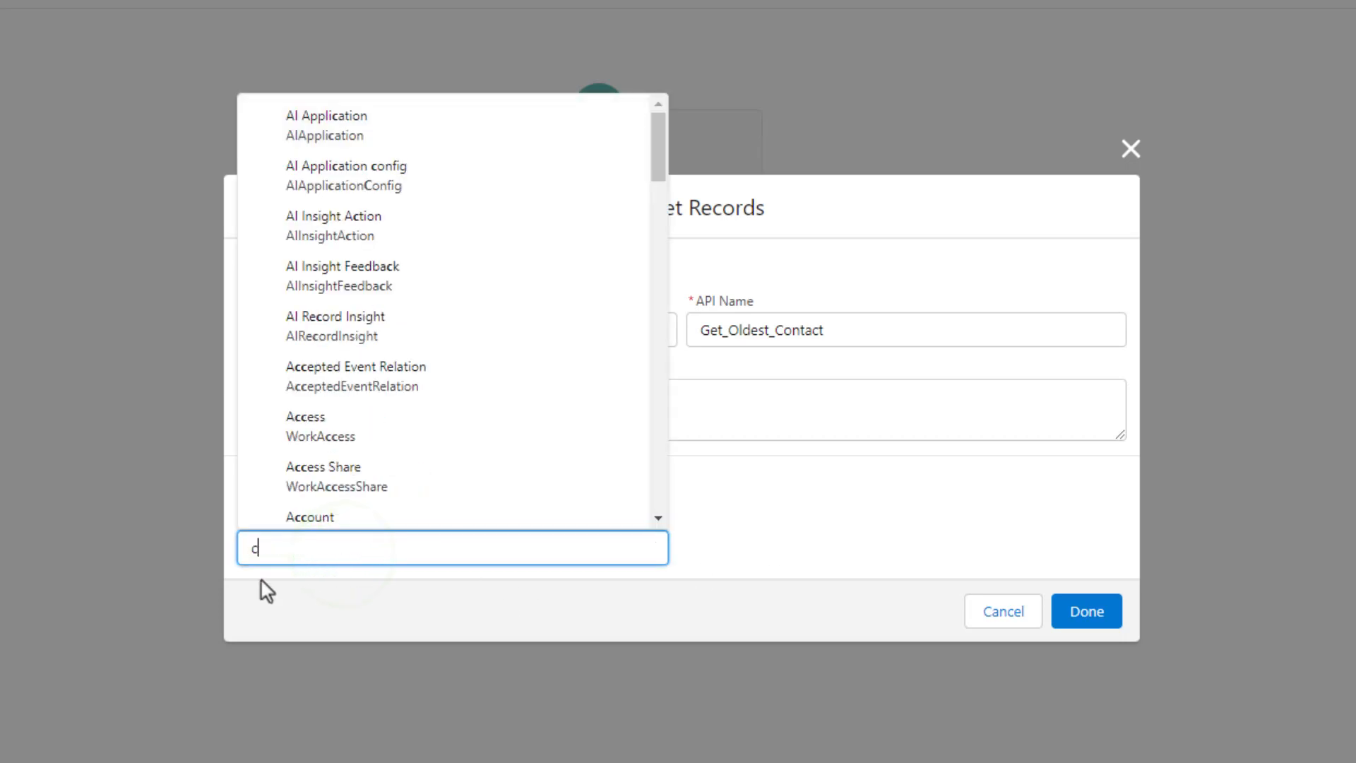
text(ontact)
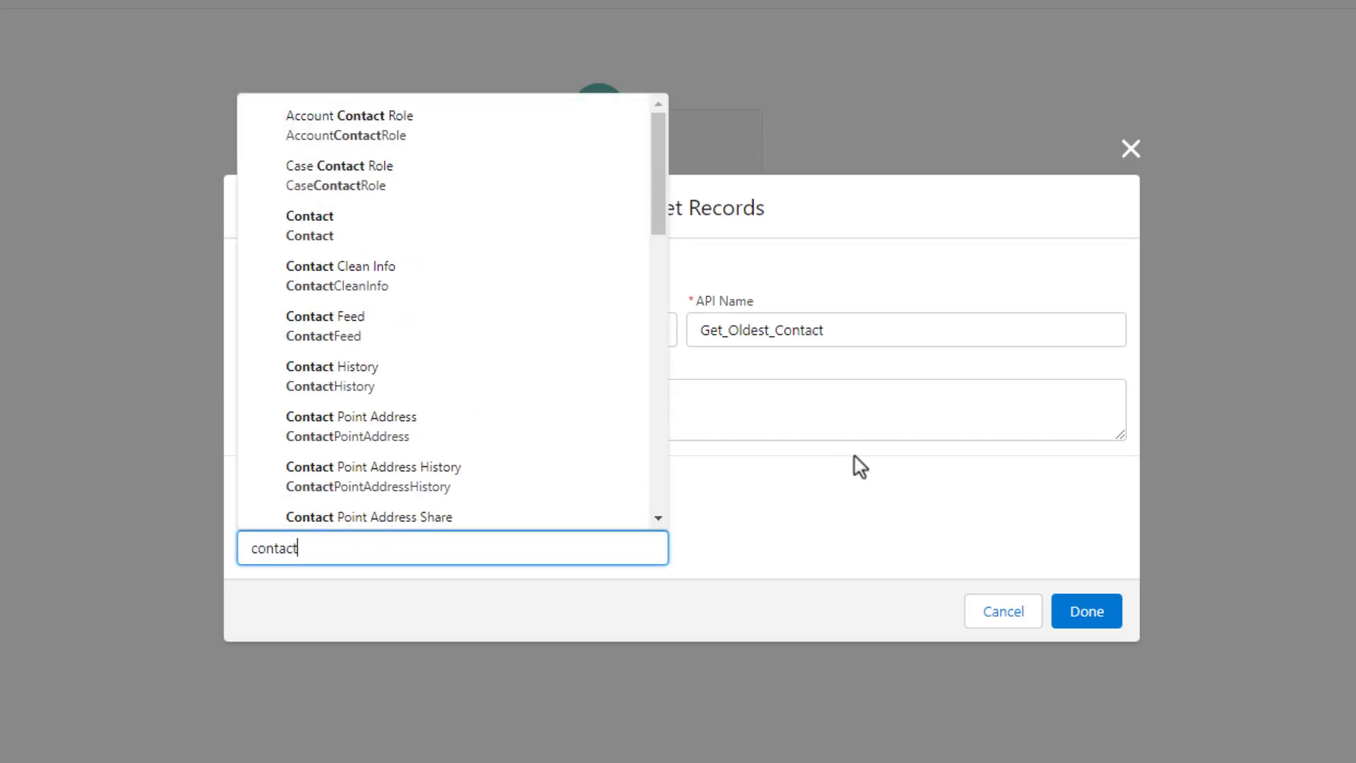
click(459, 237)
Filter contacts where AccountId equals $Record > Account ID
click(430, 537)
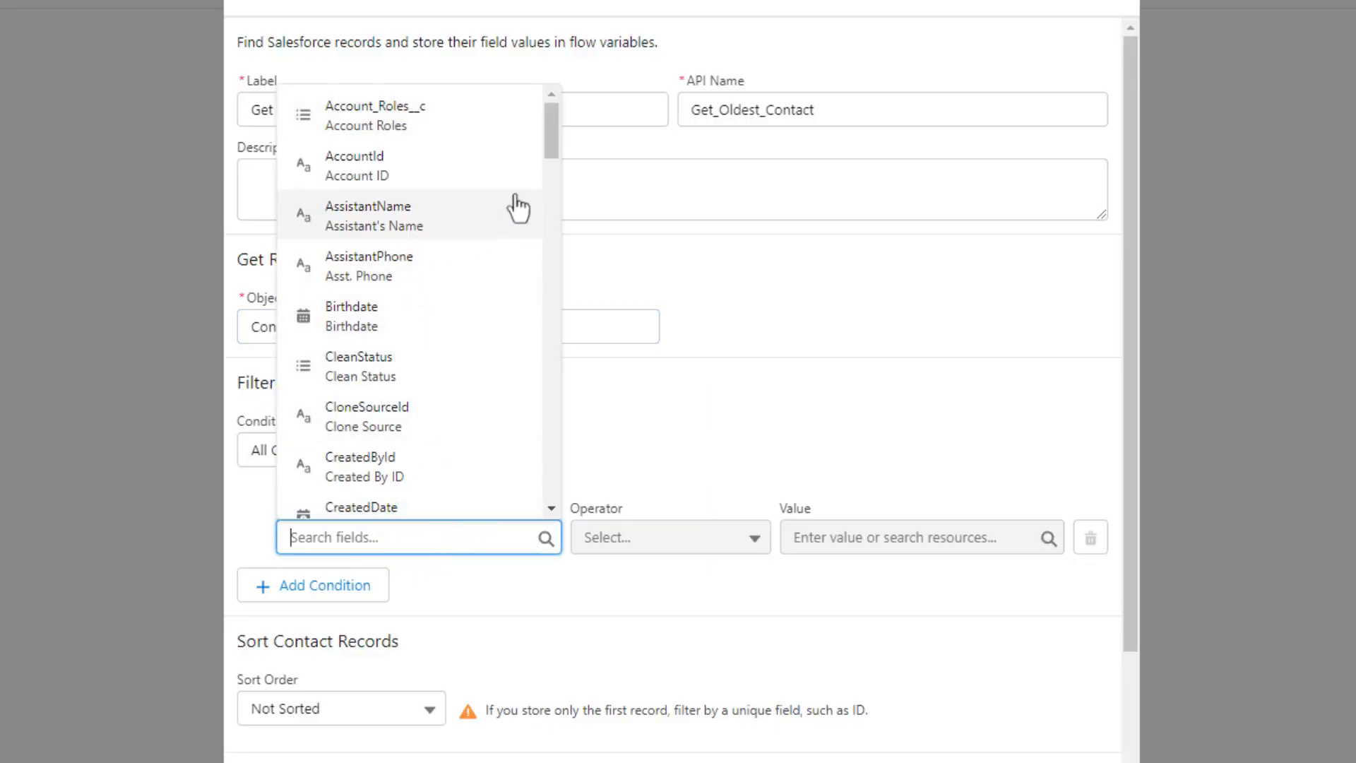
click(513, 174)
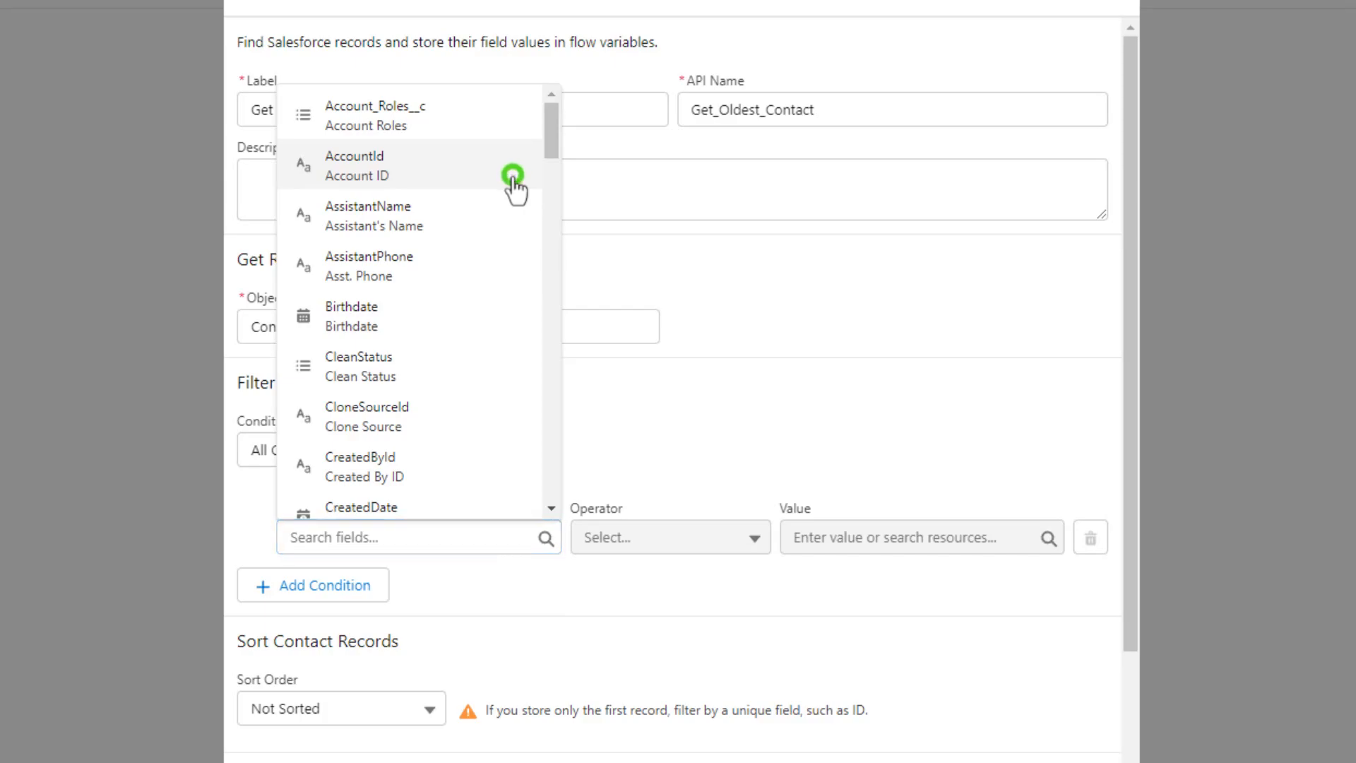
click(909, 543)
scroll(944, 332, down, 5)
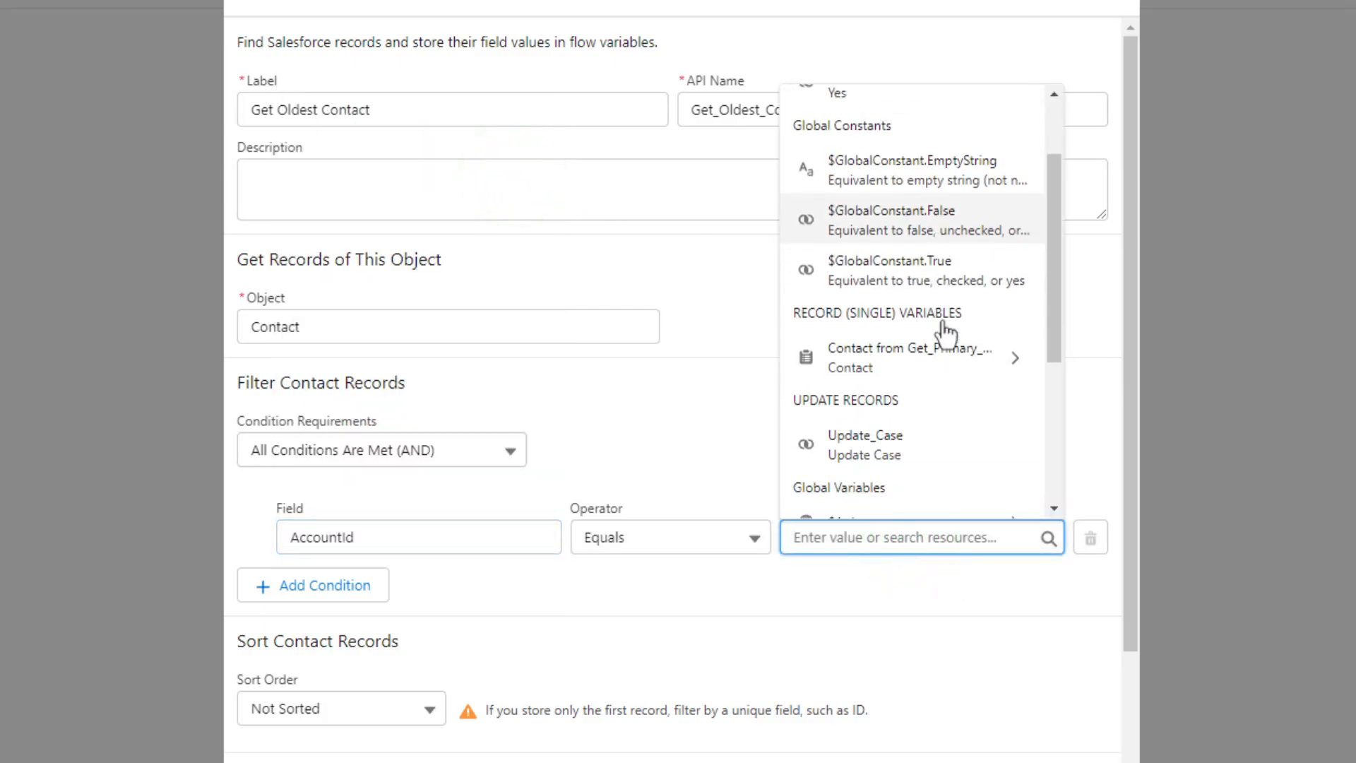
click(918, 400)
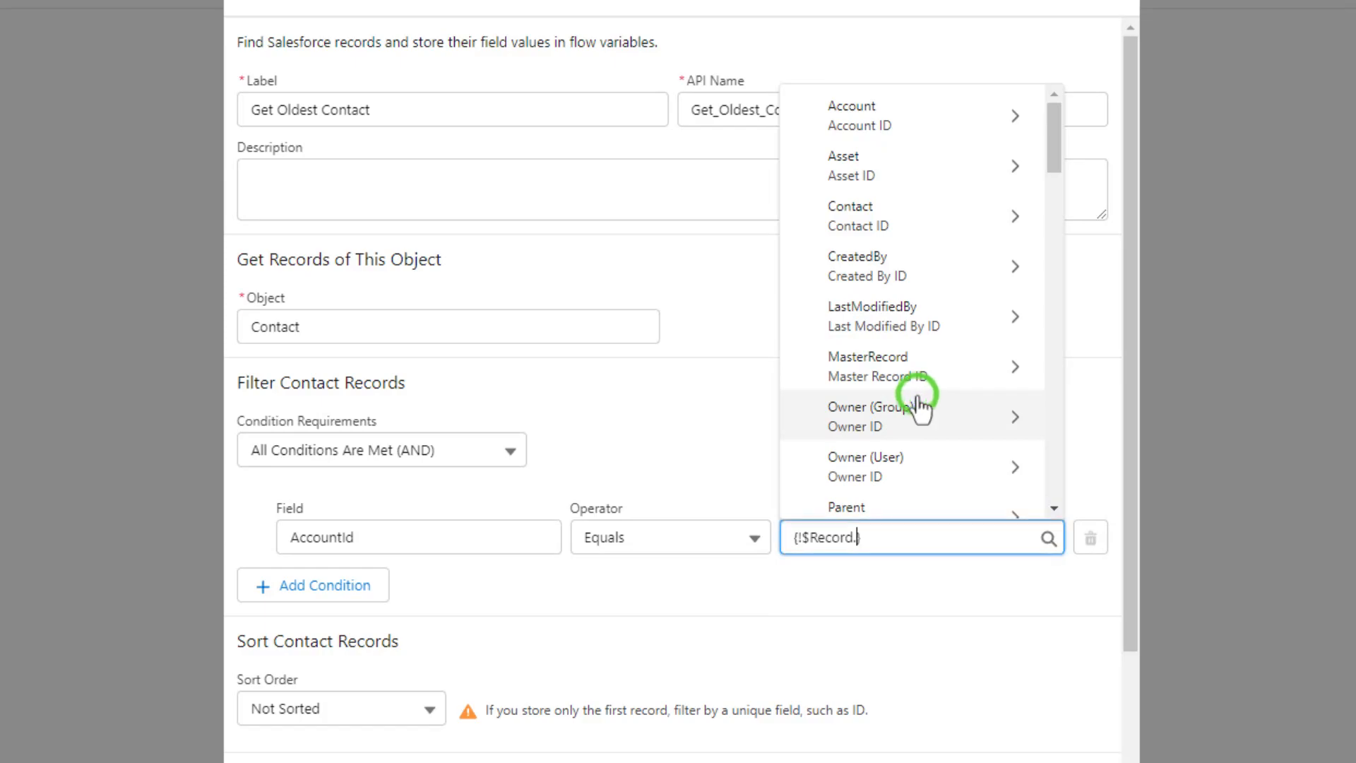
scroll(916, 416, down, 3)
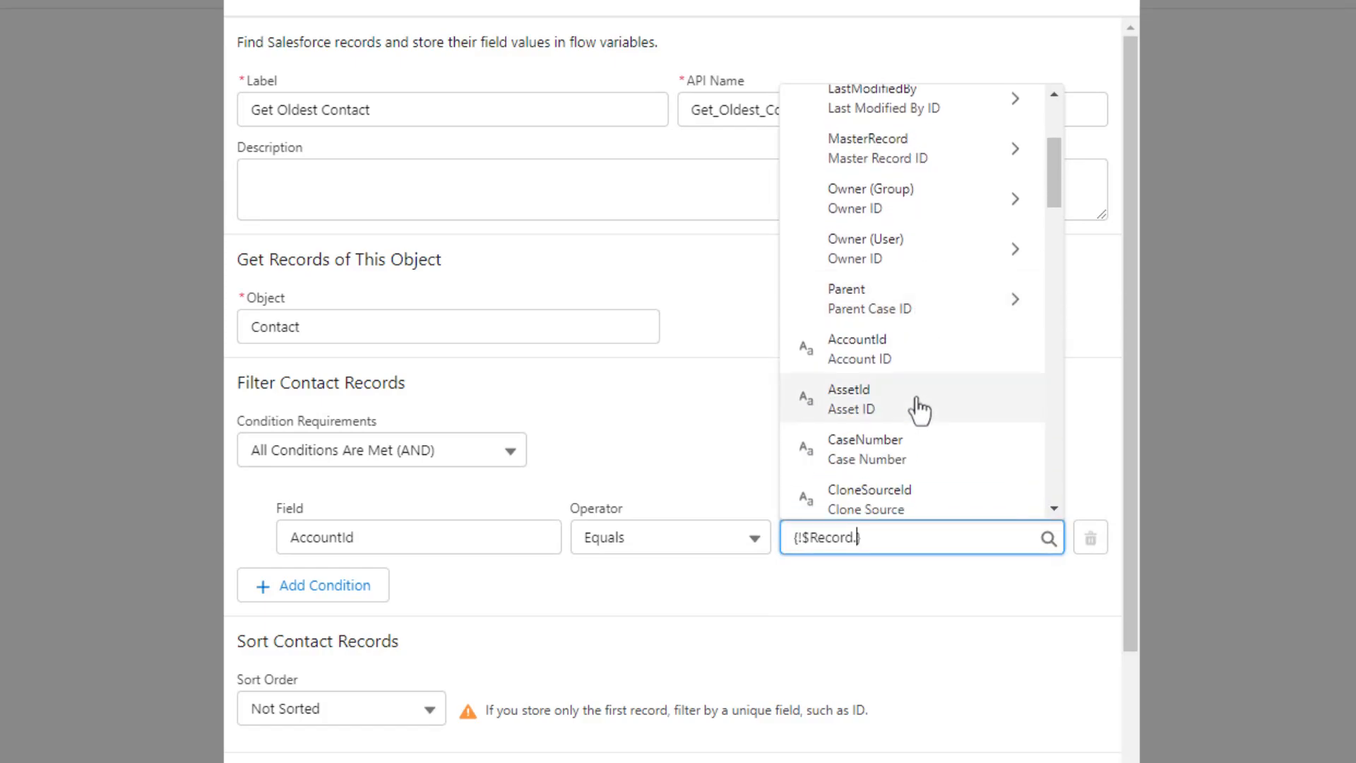
click(906, 346)
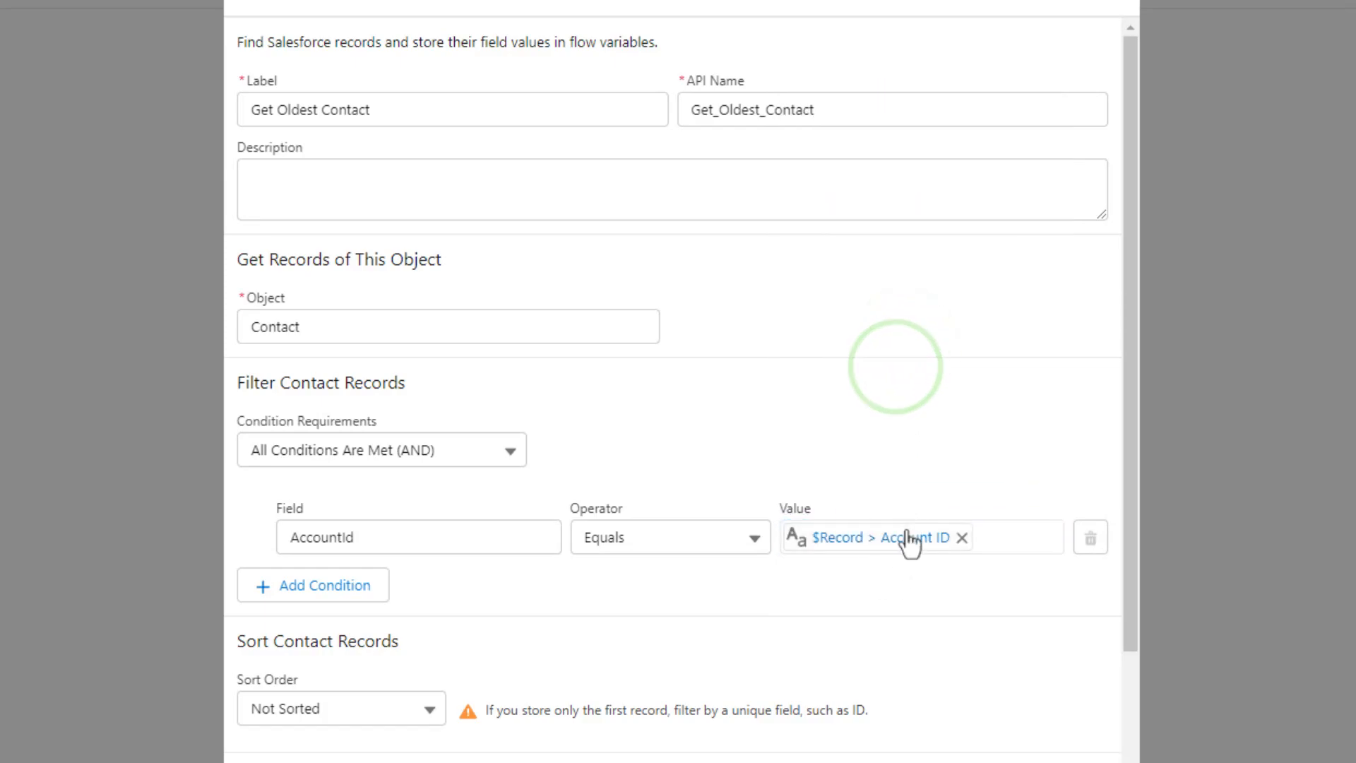
scroll(438, 584, down, 4)
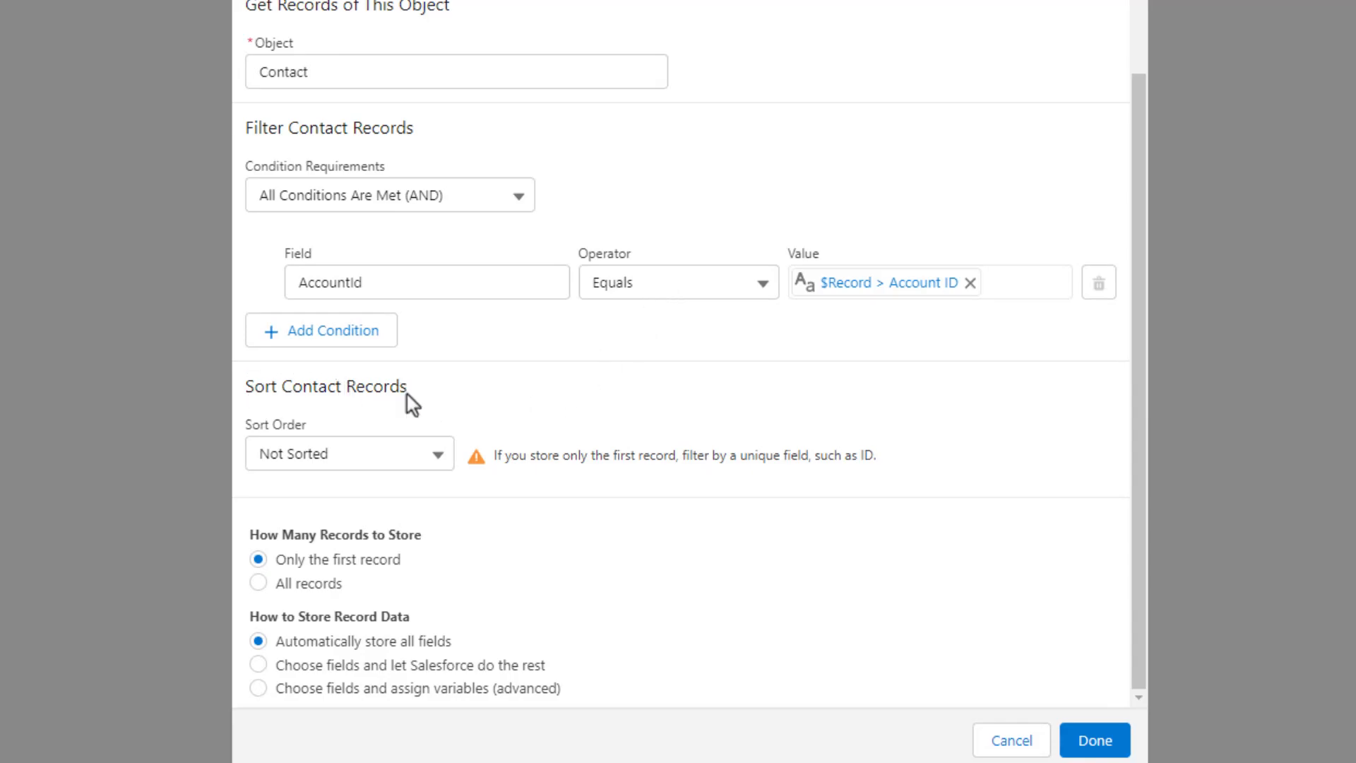
Sort the contact records Descending by CreatedDate and finish the Get Oldest Contact element
click(432, 457)
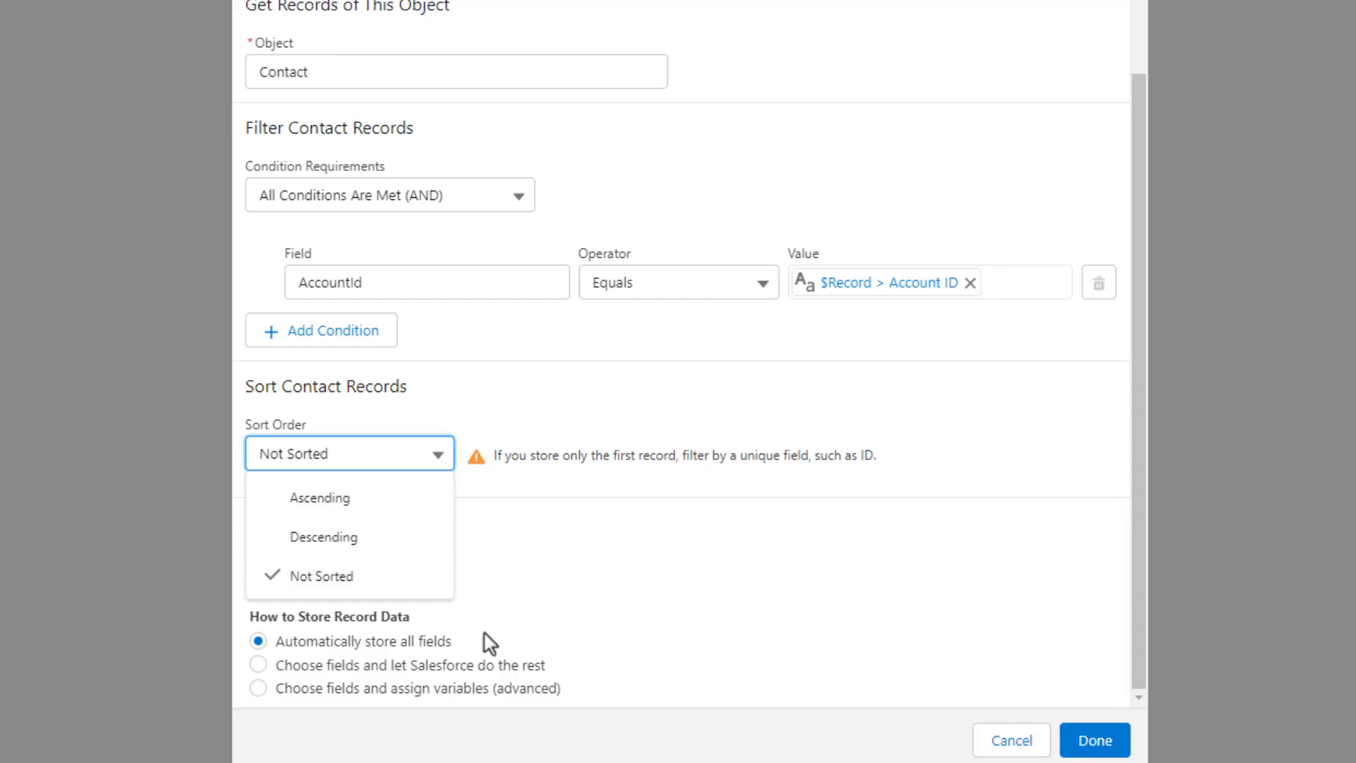
click(369, 539)
click(967, 459)
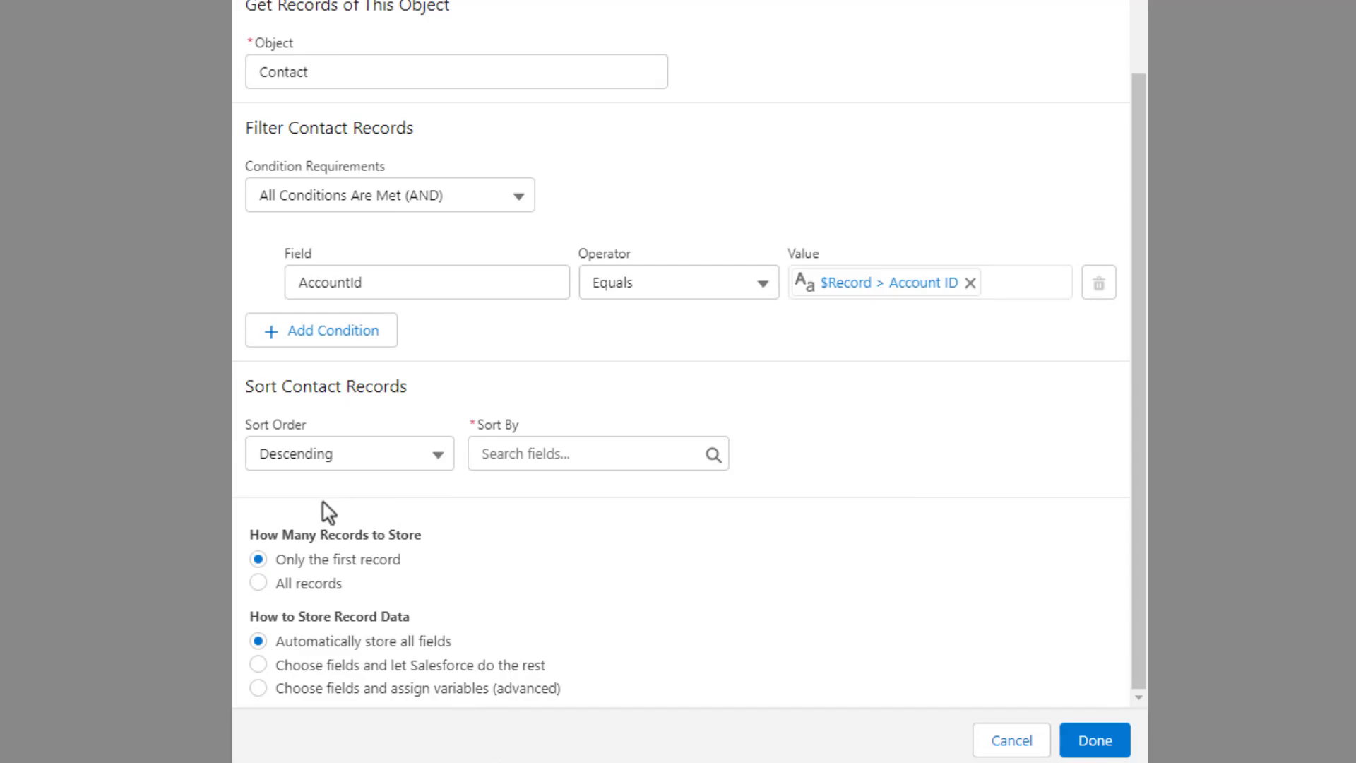
click(510, 453)
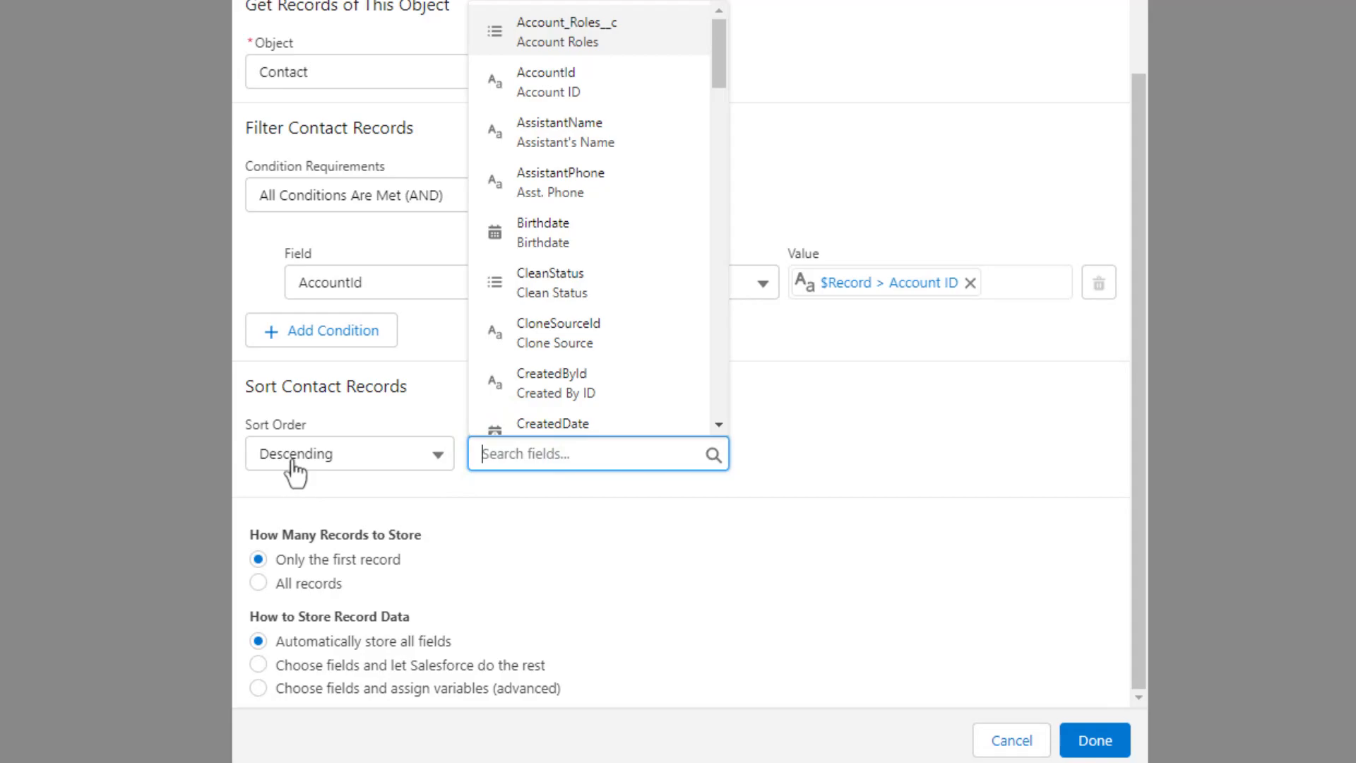
scroll(609, 131, down, 2)
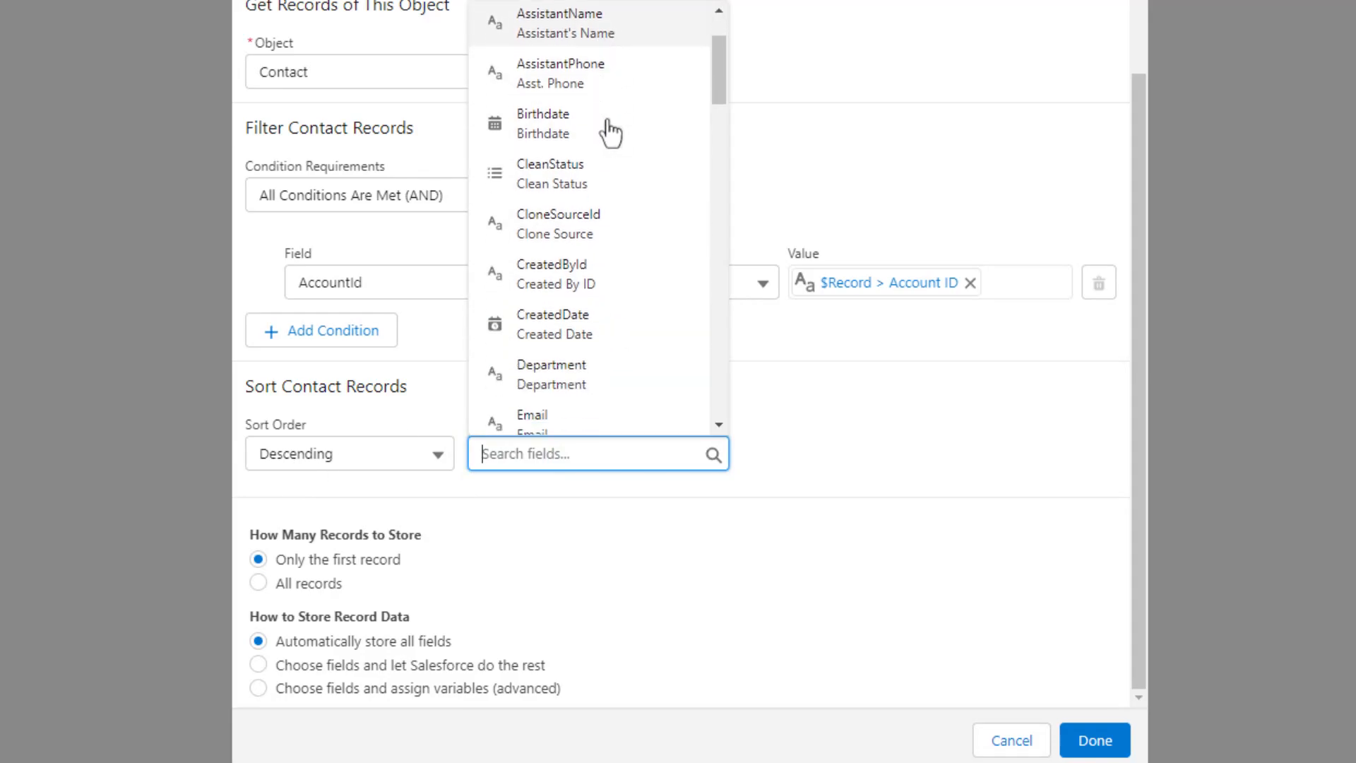
click(644, 327)
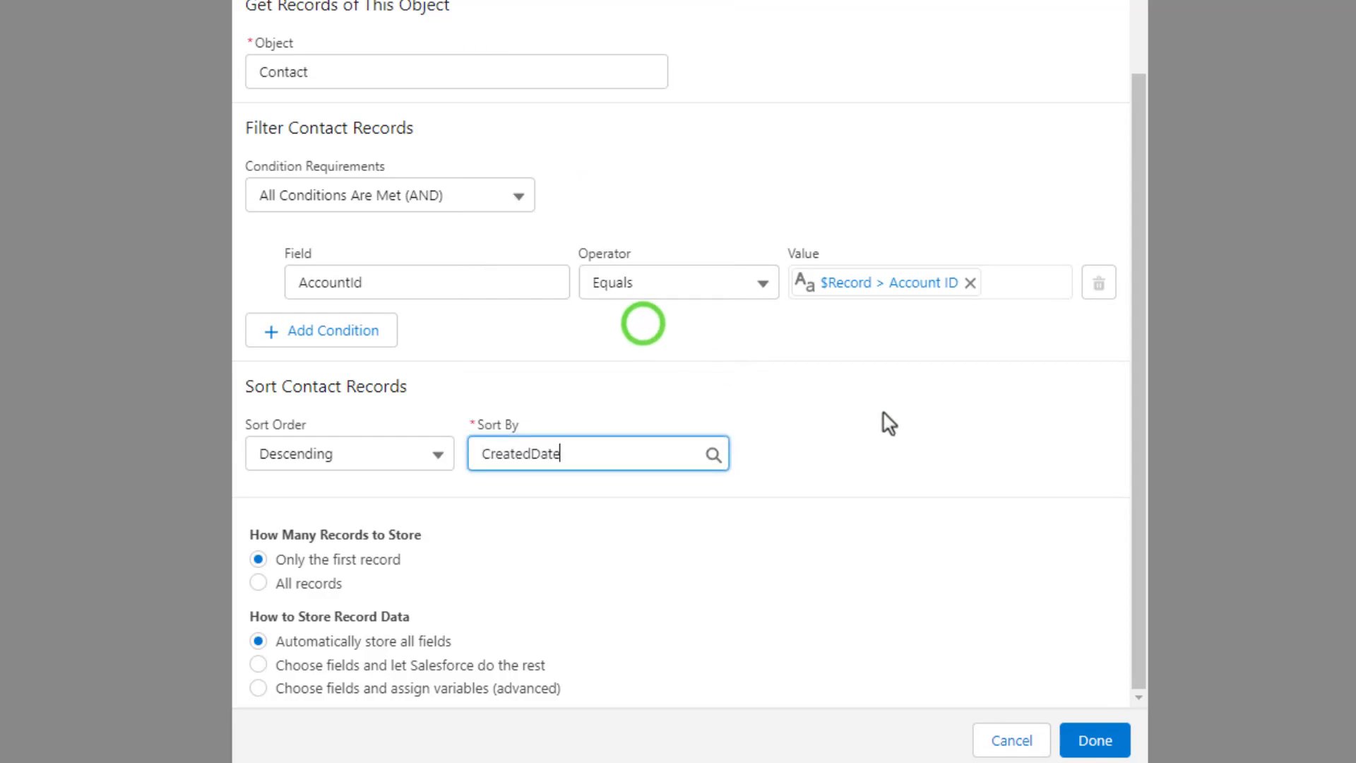
click(863, 428)
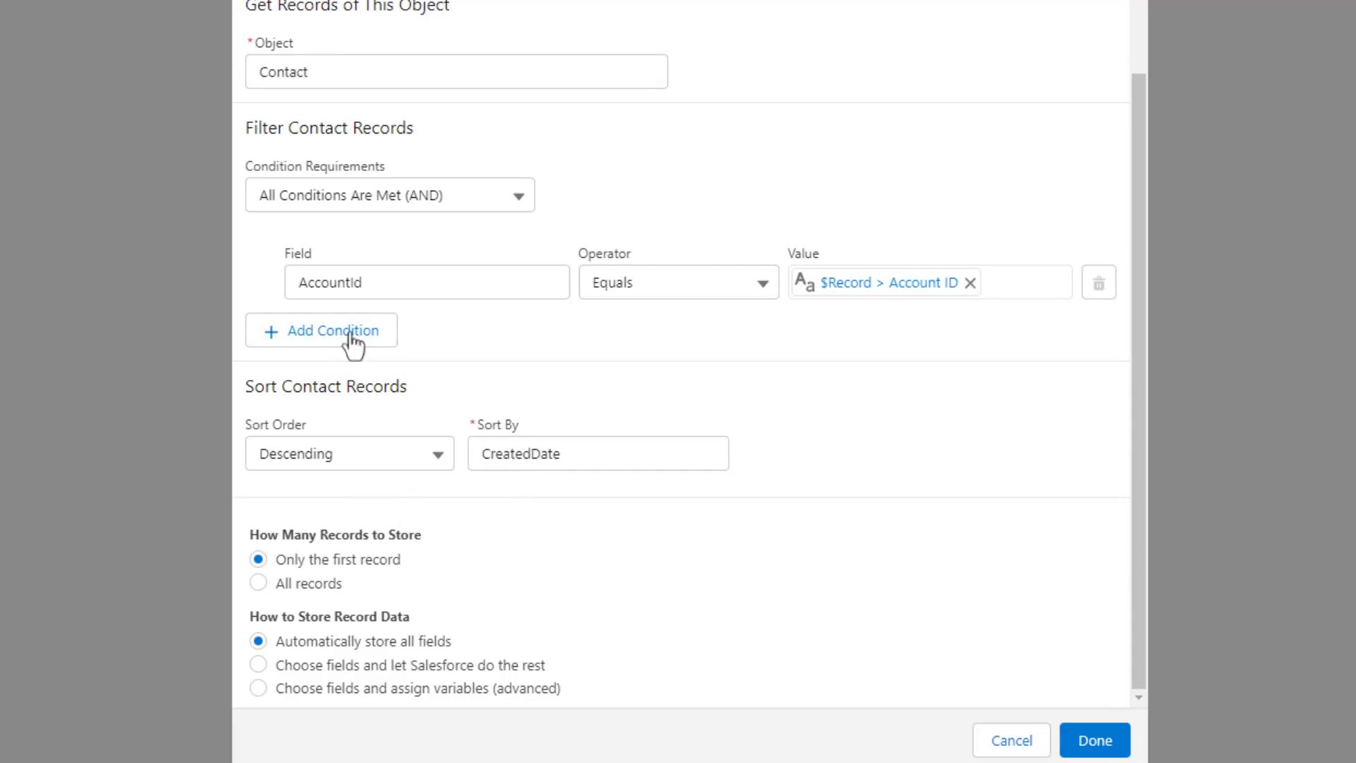
click(1094, 738)
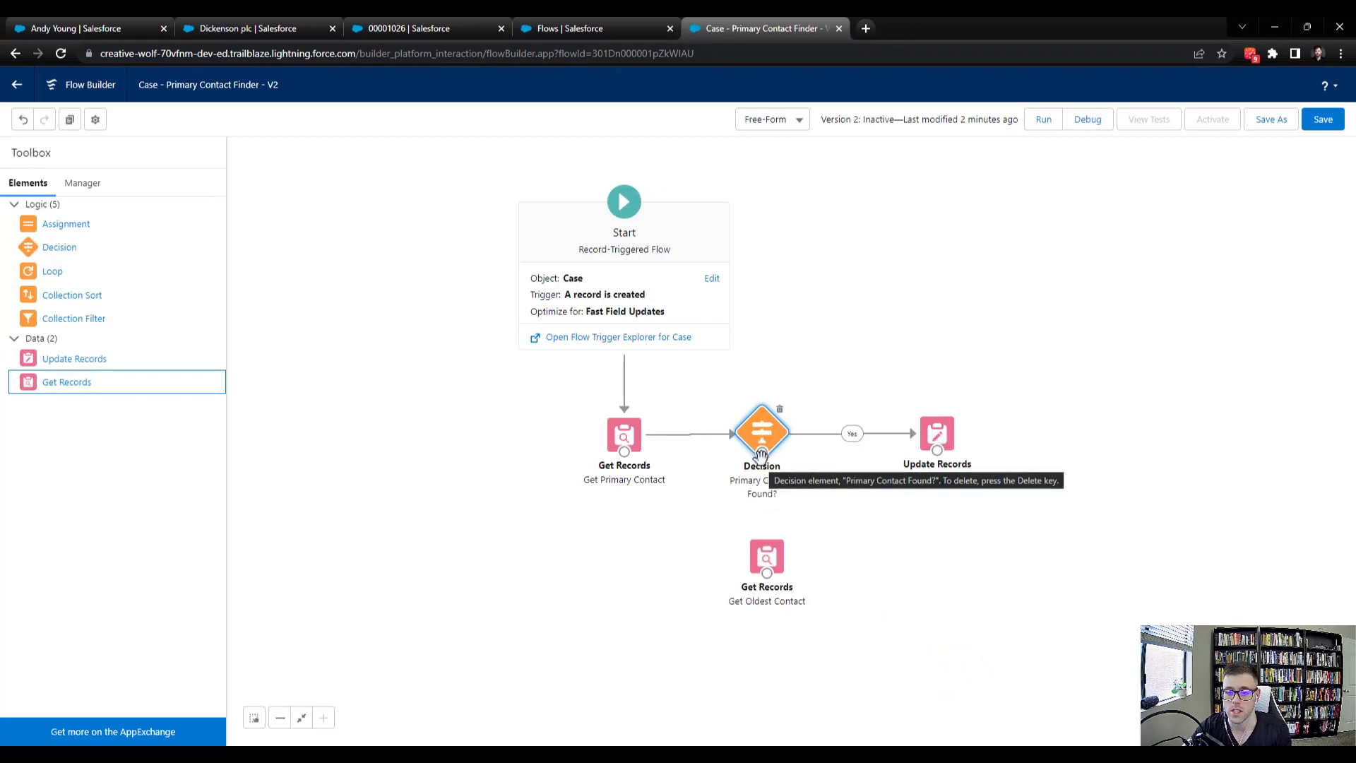
Connect the Decision's default outcome to Get Oldest Contact and relabel that outcome No
drag(762, 452, 770, 612)
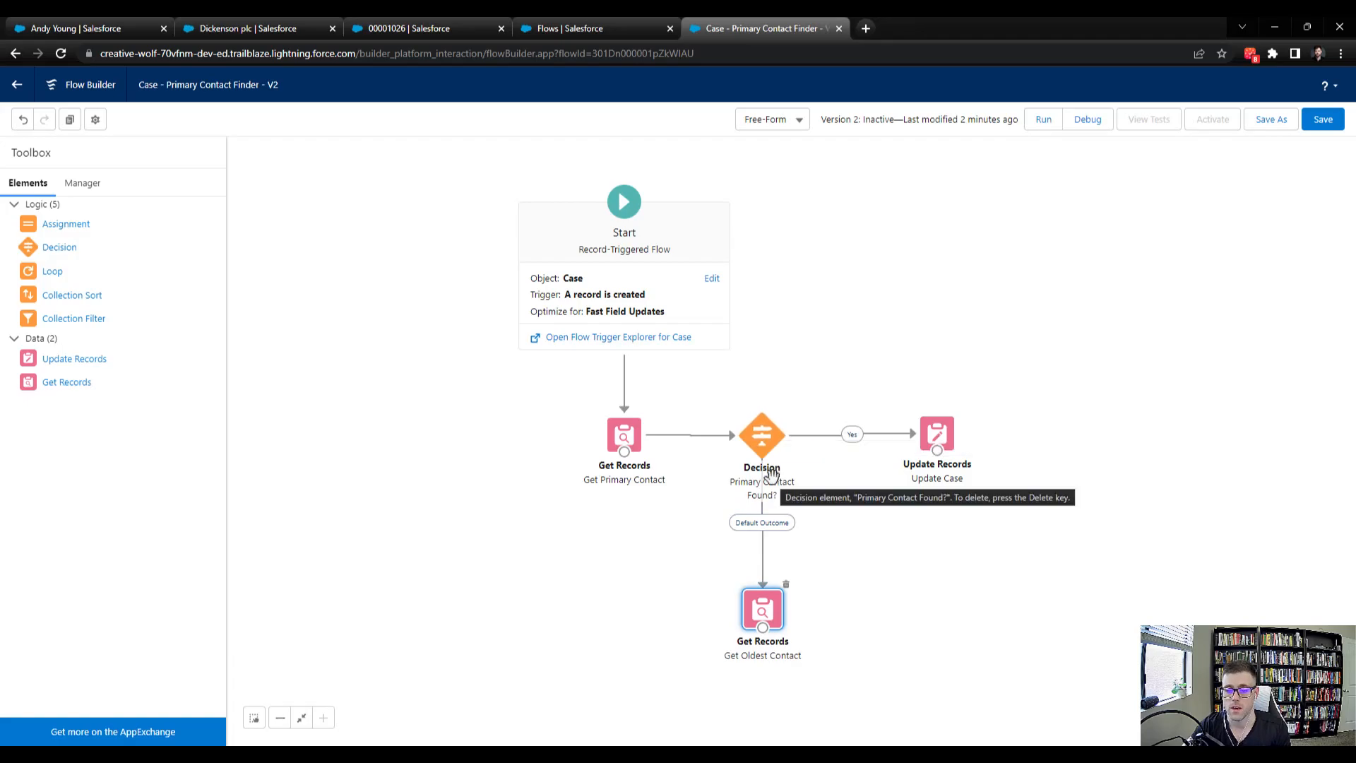
double_click(760, 444)
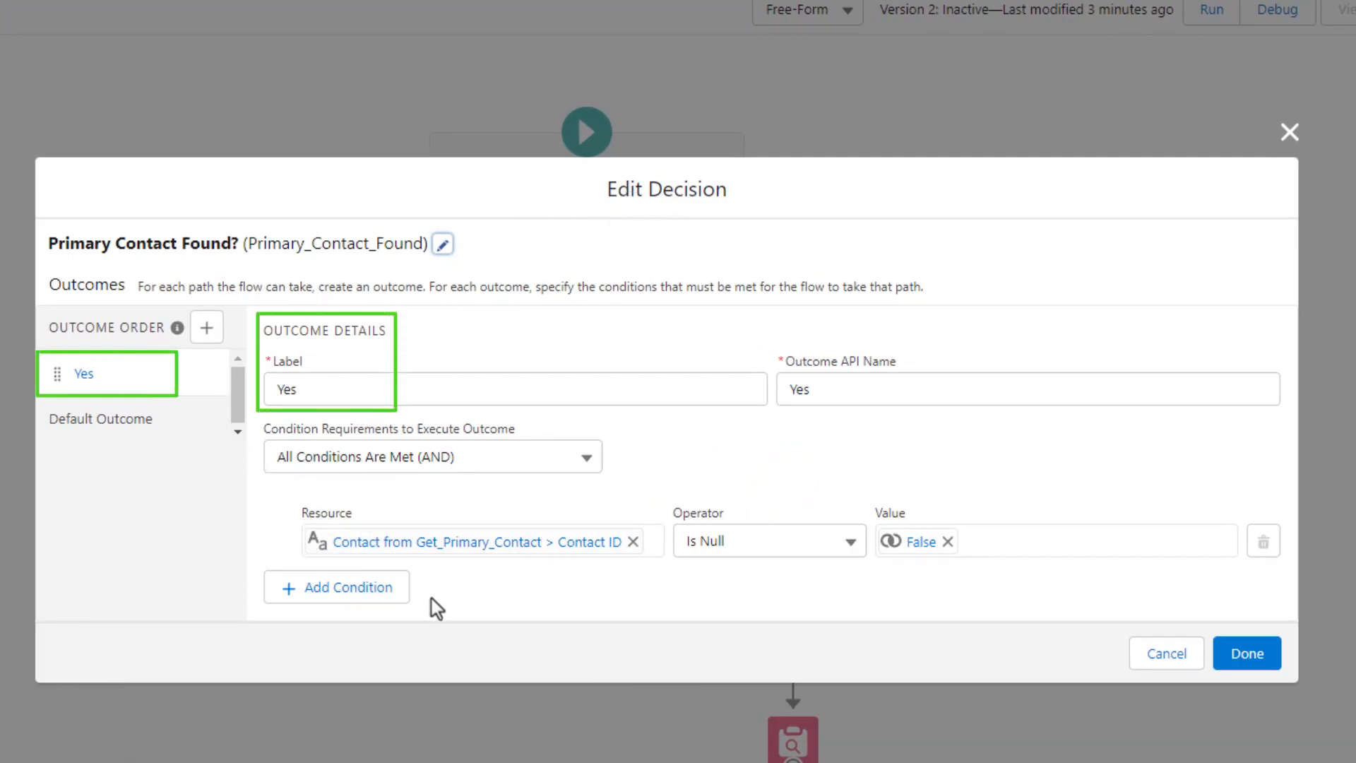
double_click(289, 387)
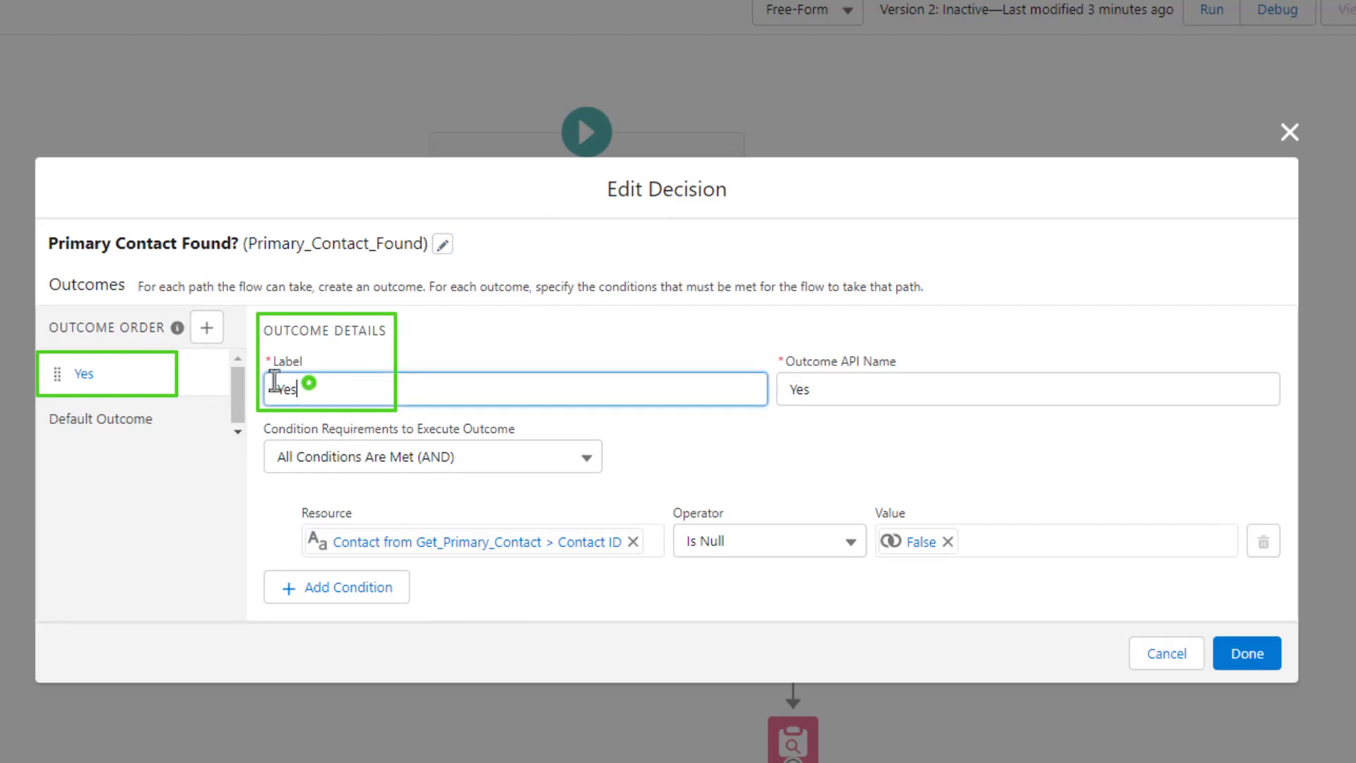
click(853, 450)
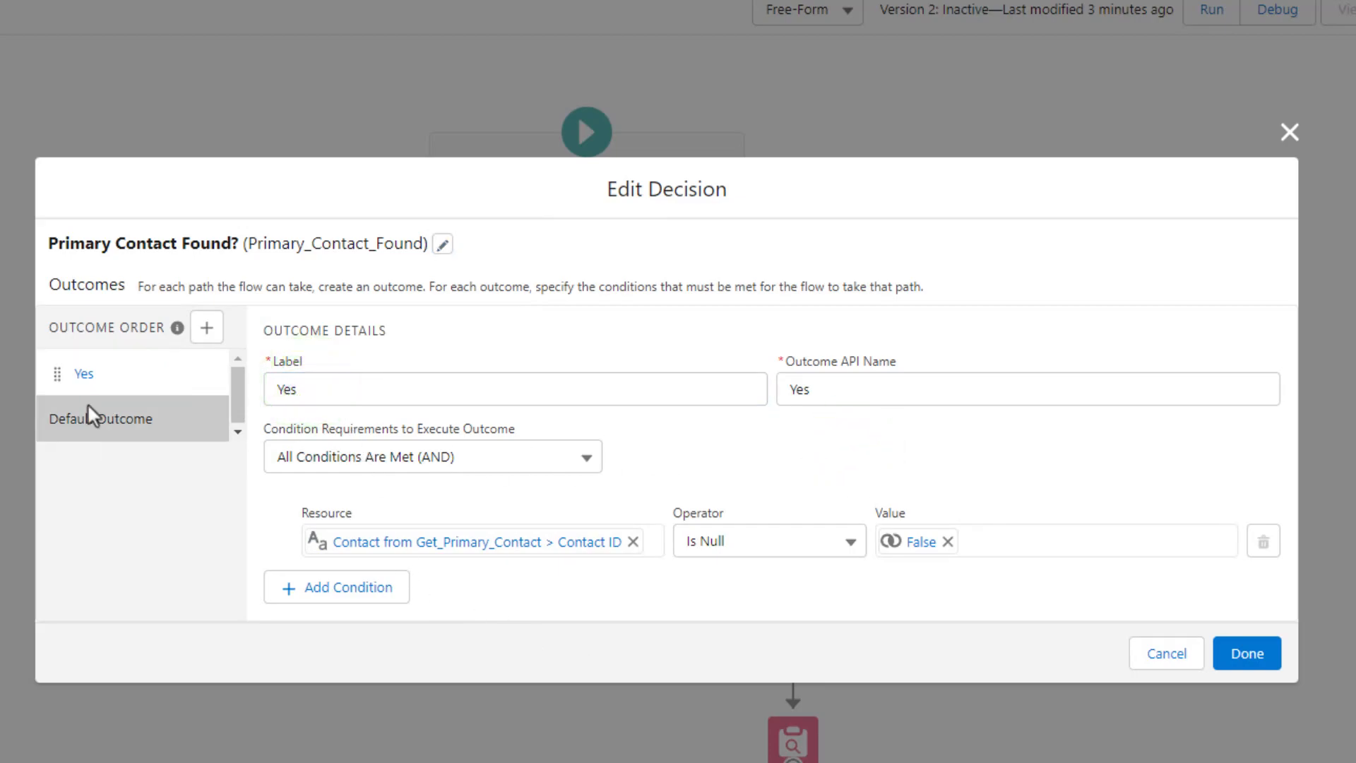
click(100, 421)
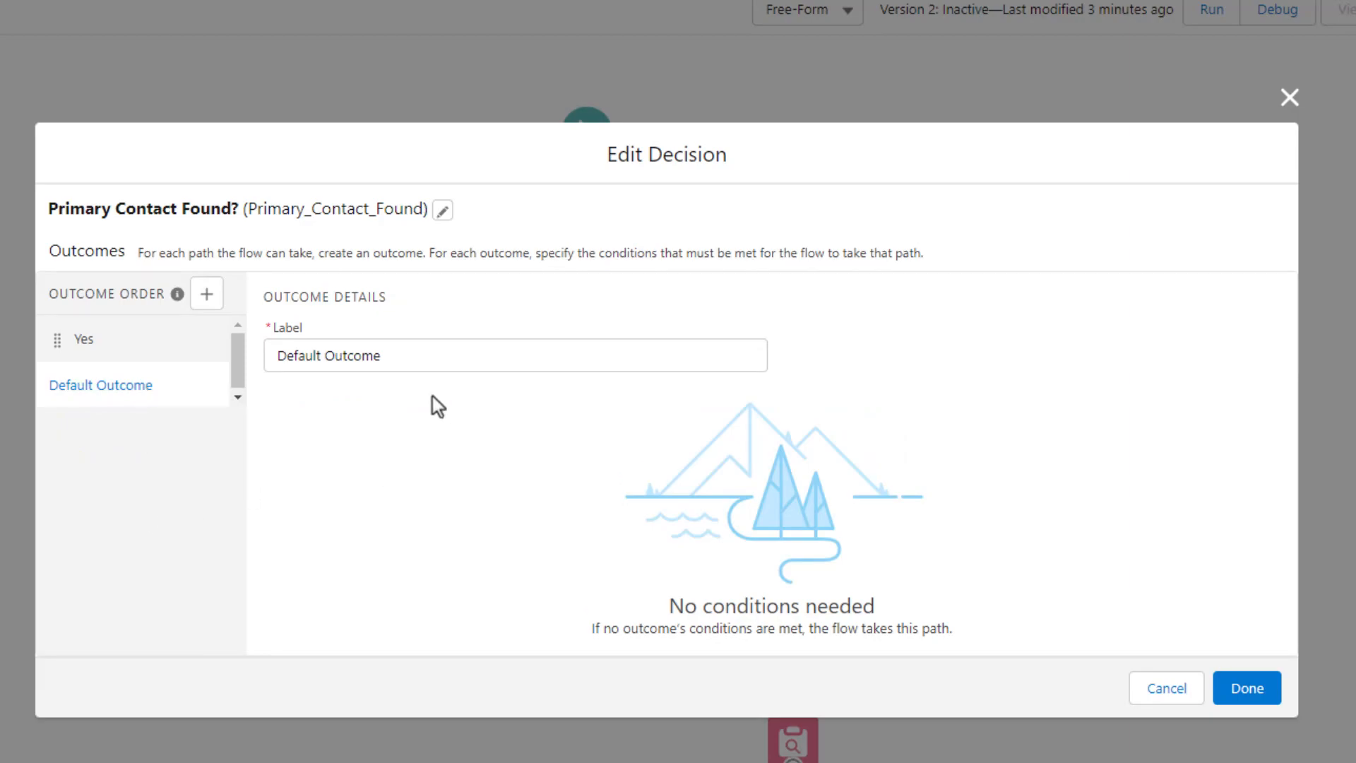
drag(427, 353, 278, 353)
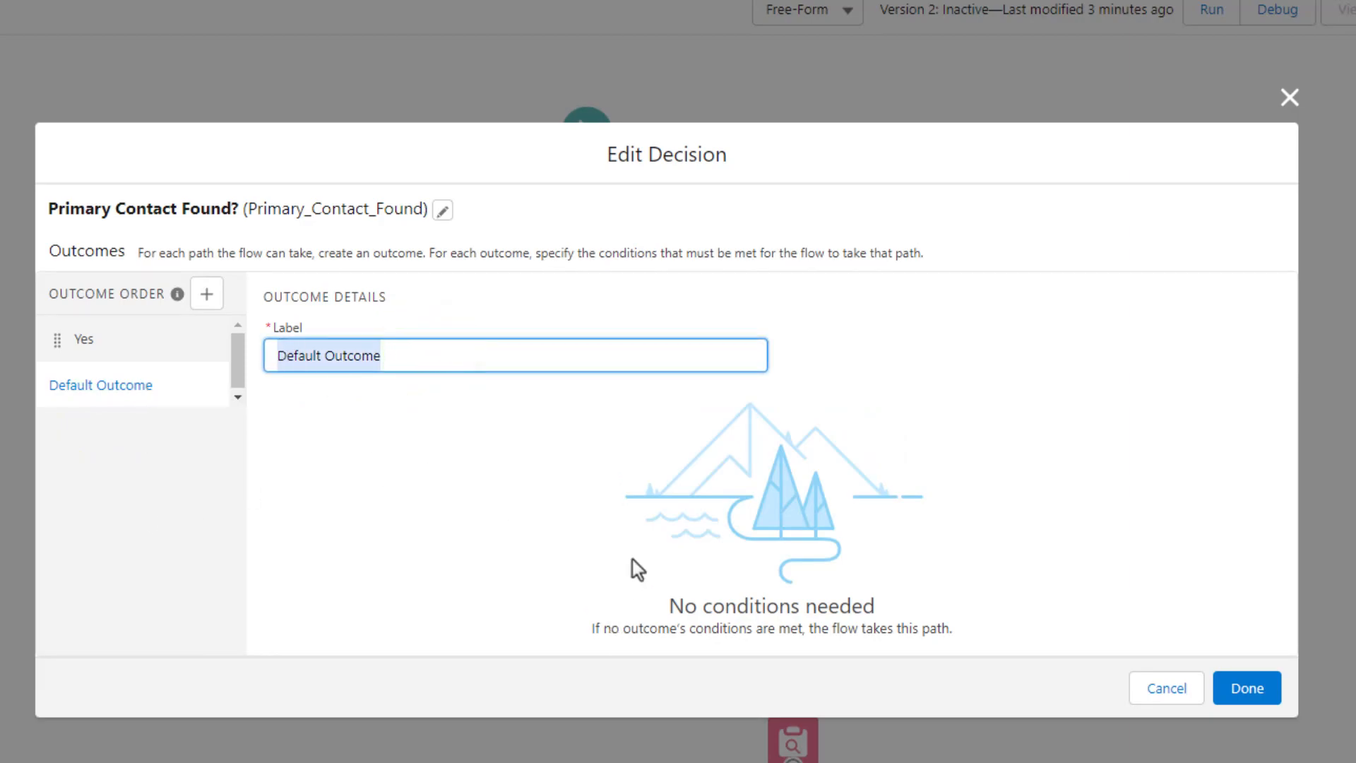
text(No)
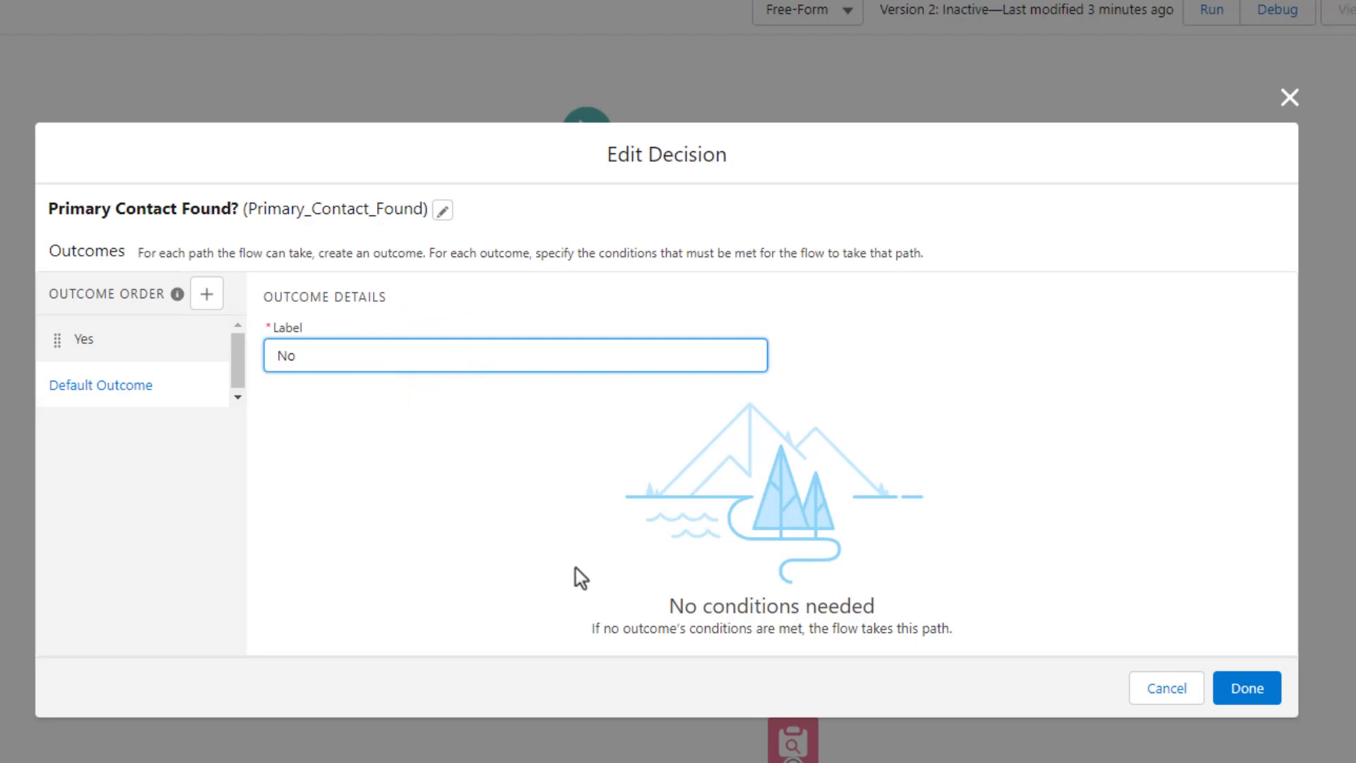
click(574, 567)
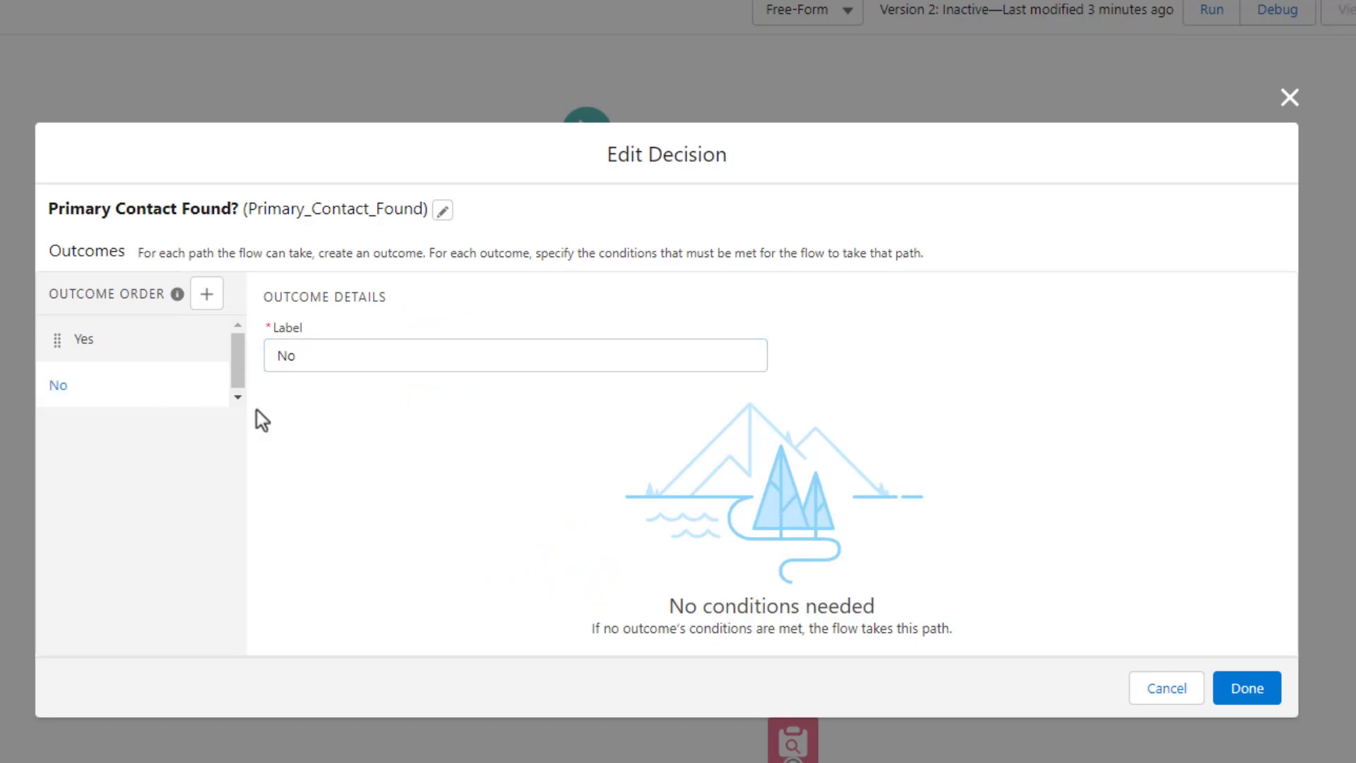
click(106, 348)
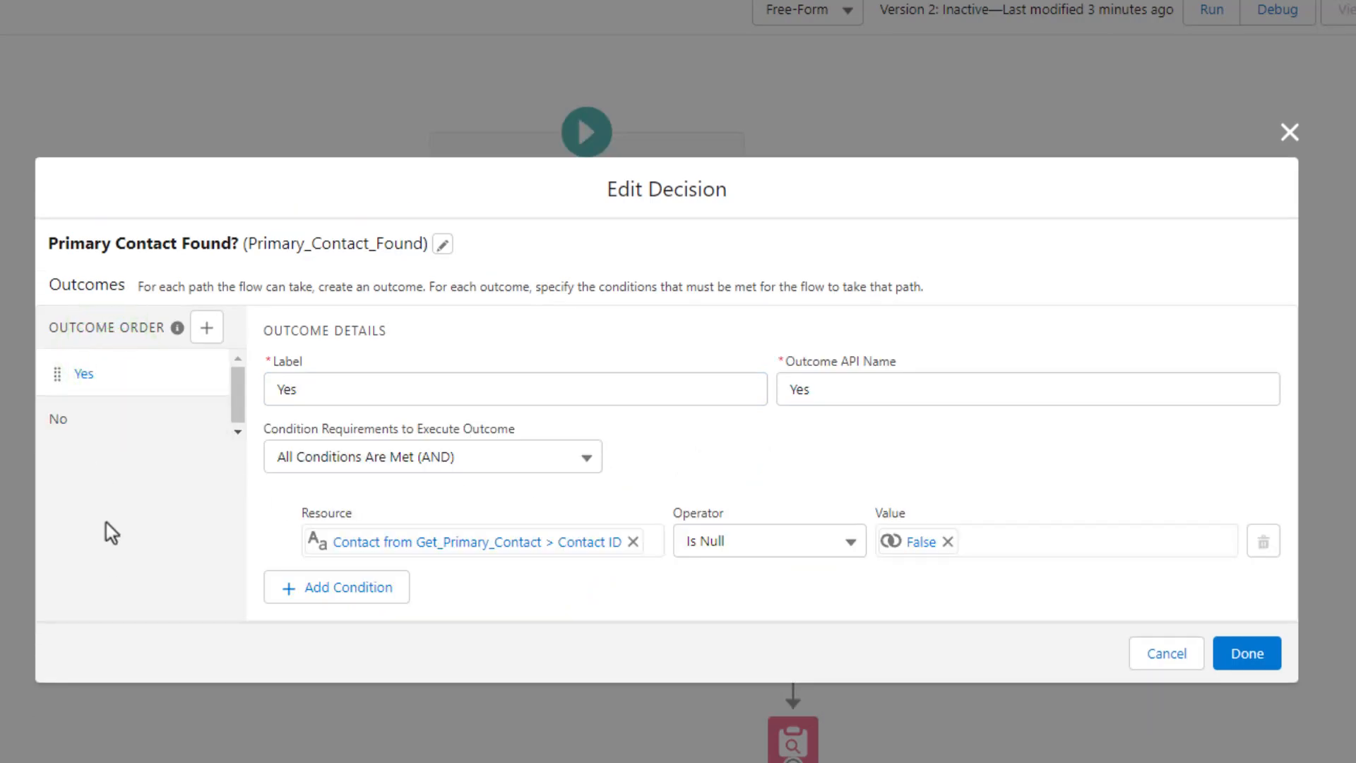
click(206, 327)
click(206, 320)
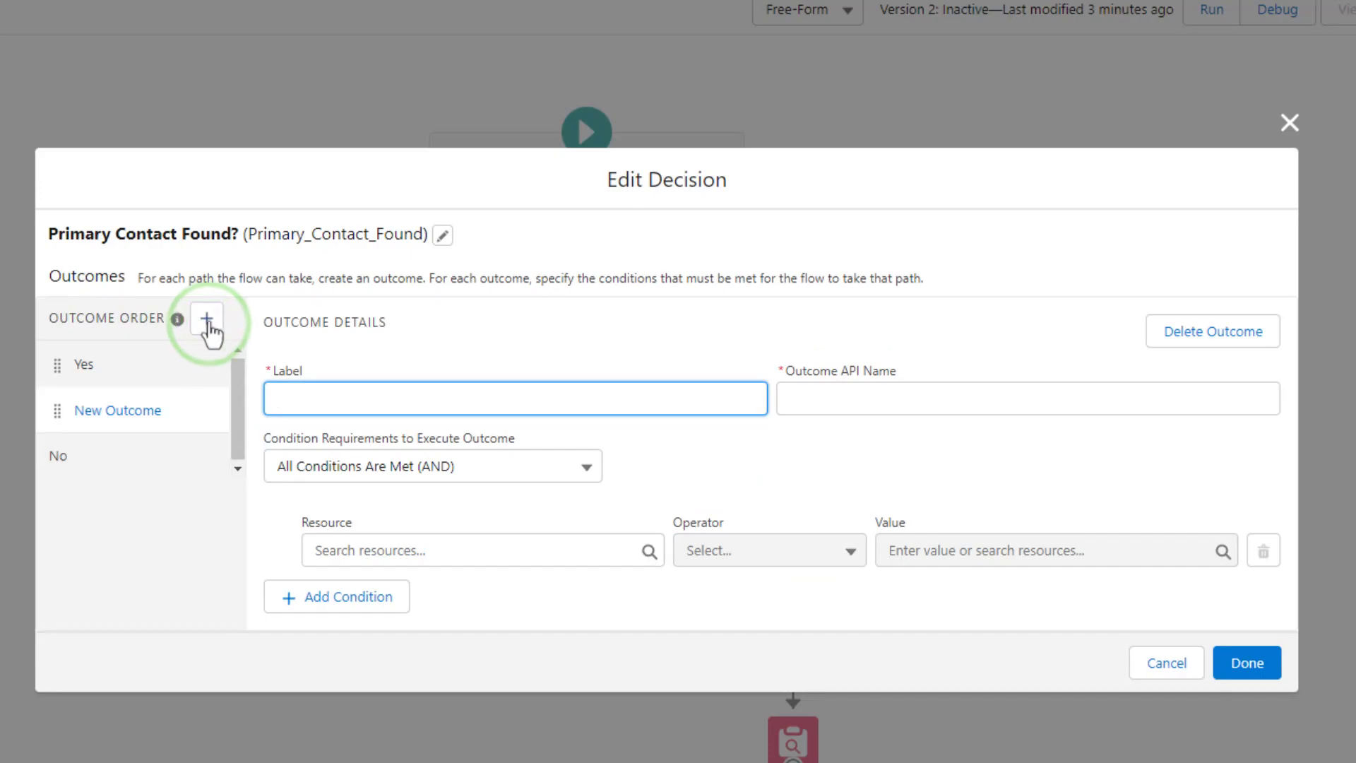
click(206, 322)
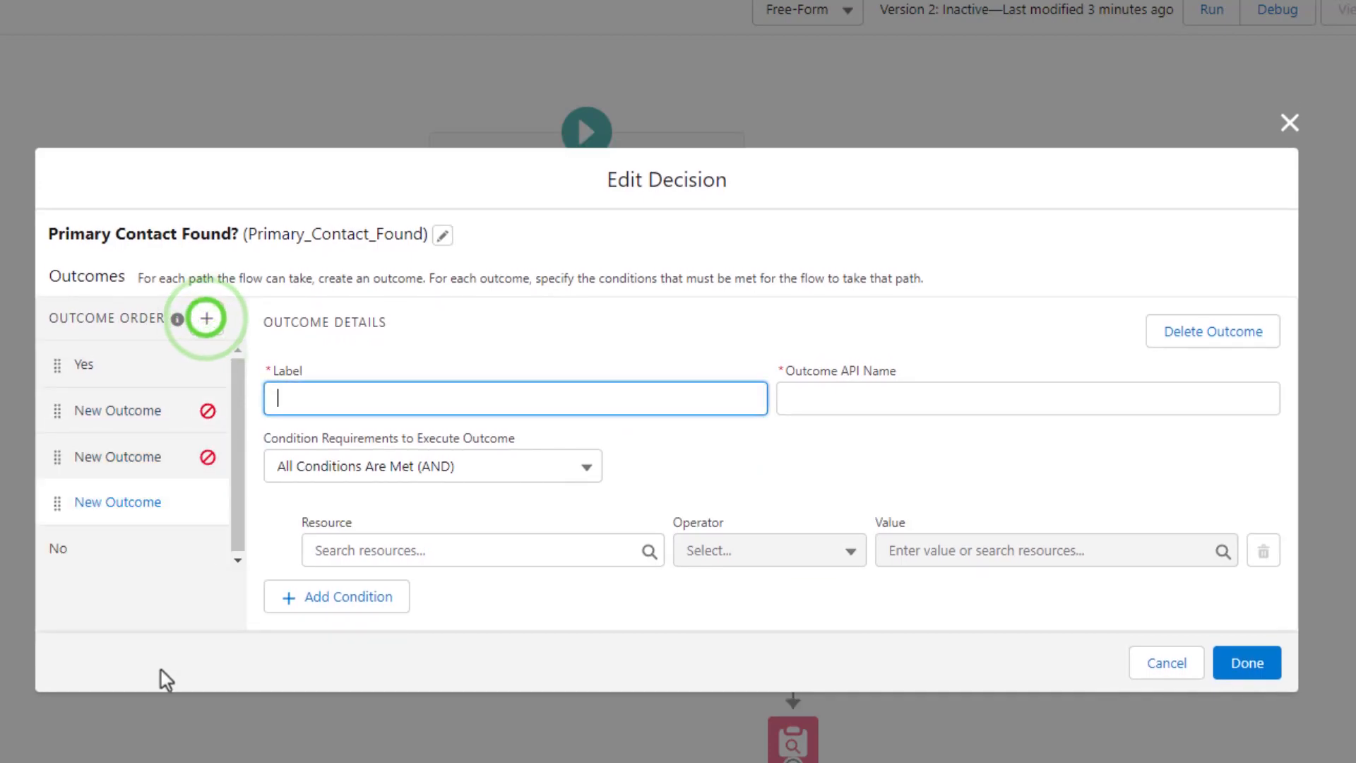
click(116, 404)
click(111, 443)
click(113, 494)
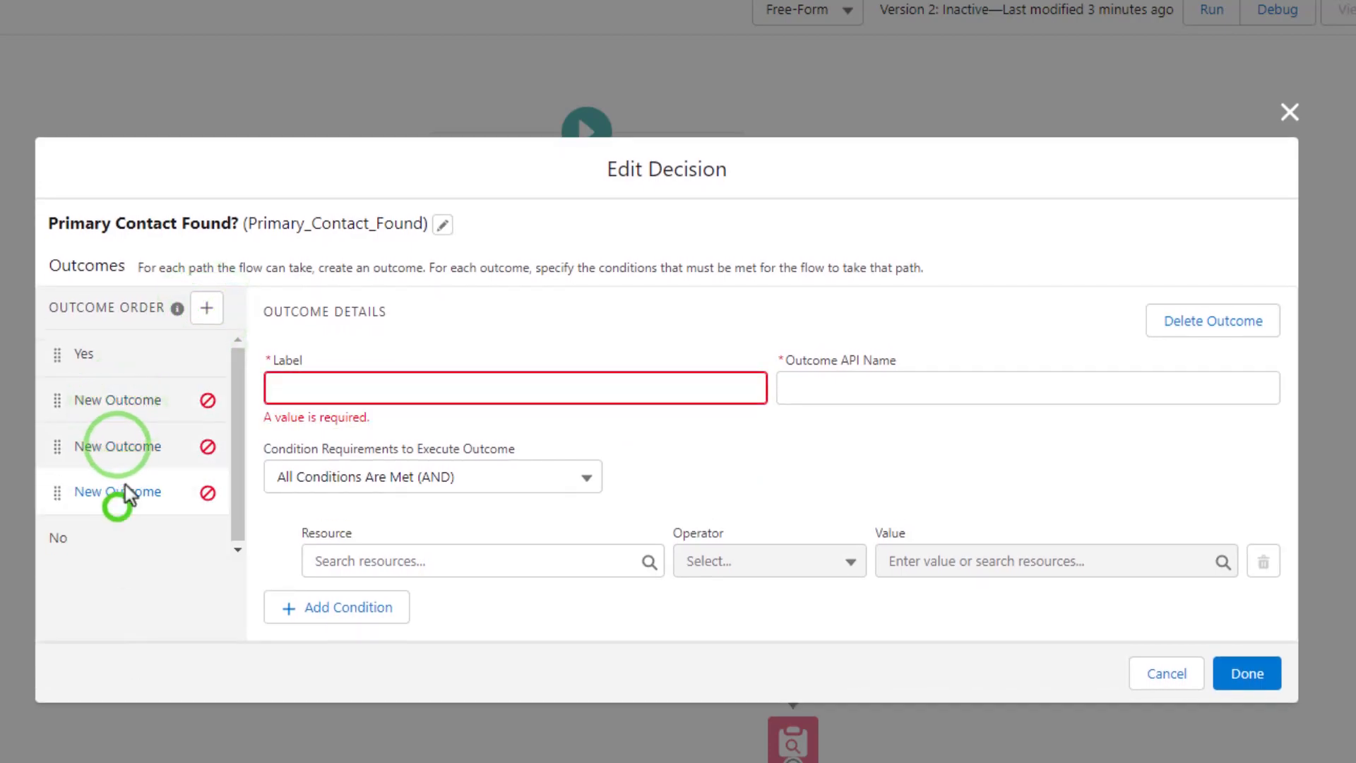
click(138, 403)
click(1211, 321)
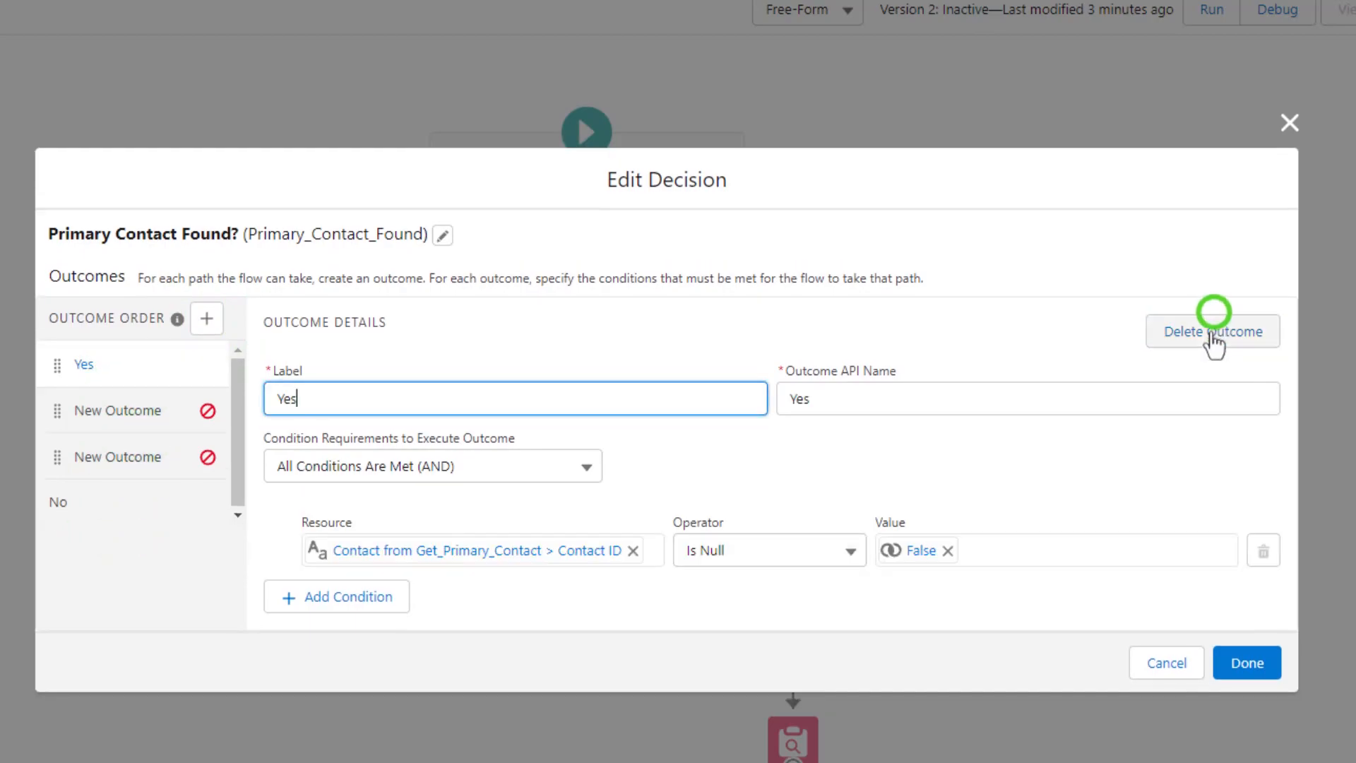
click(164, 459)
click(1213, 322)
click(113, 410)
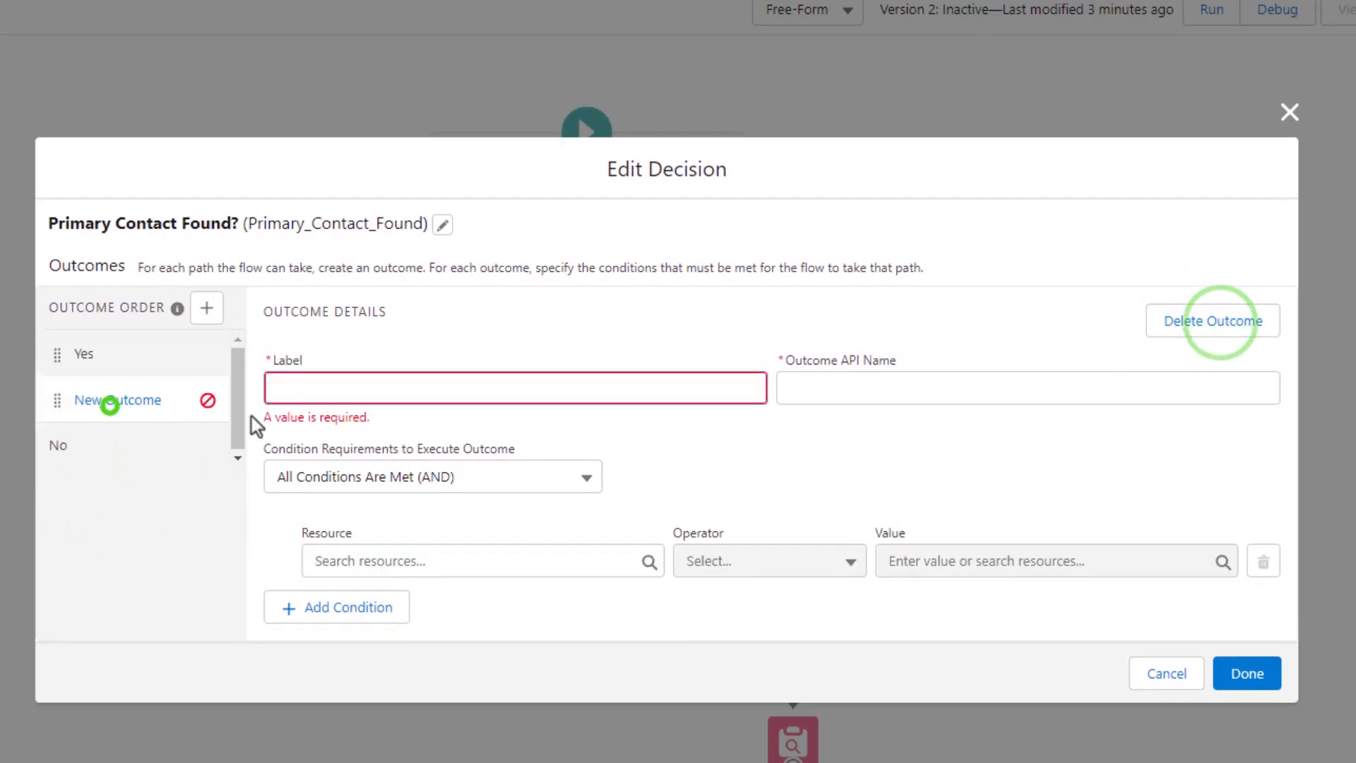
click(1224, 339)
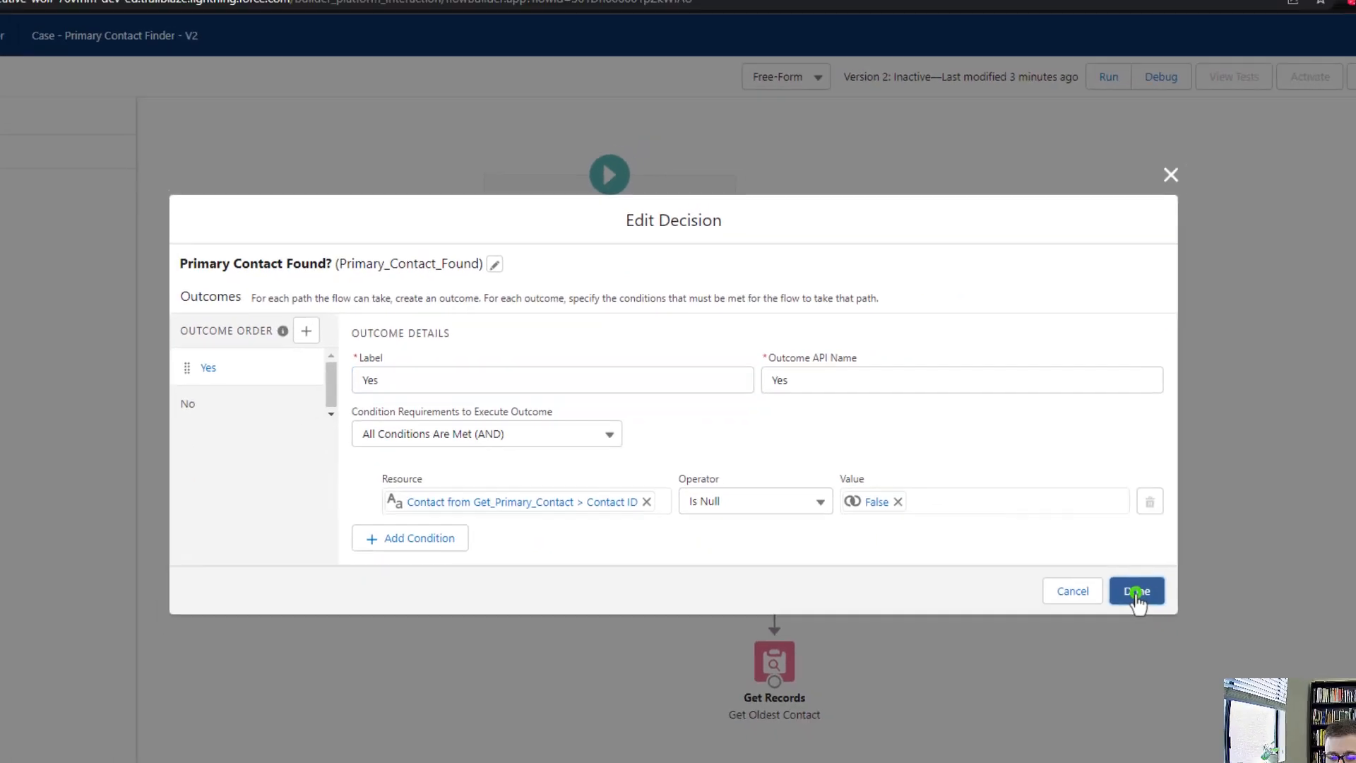
Close the decision editor, nudge Get Oldest Contact under the Decision, and save the flow
click(1247, 654)
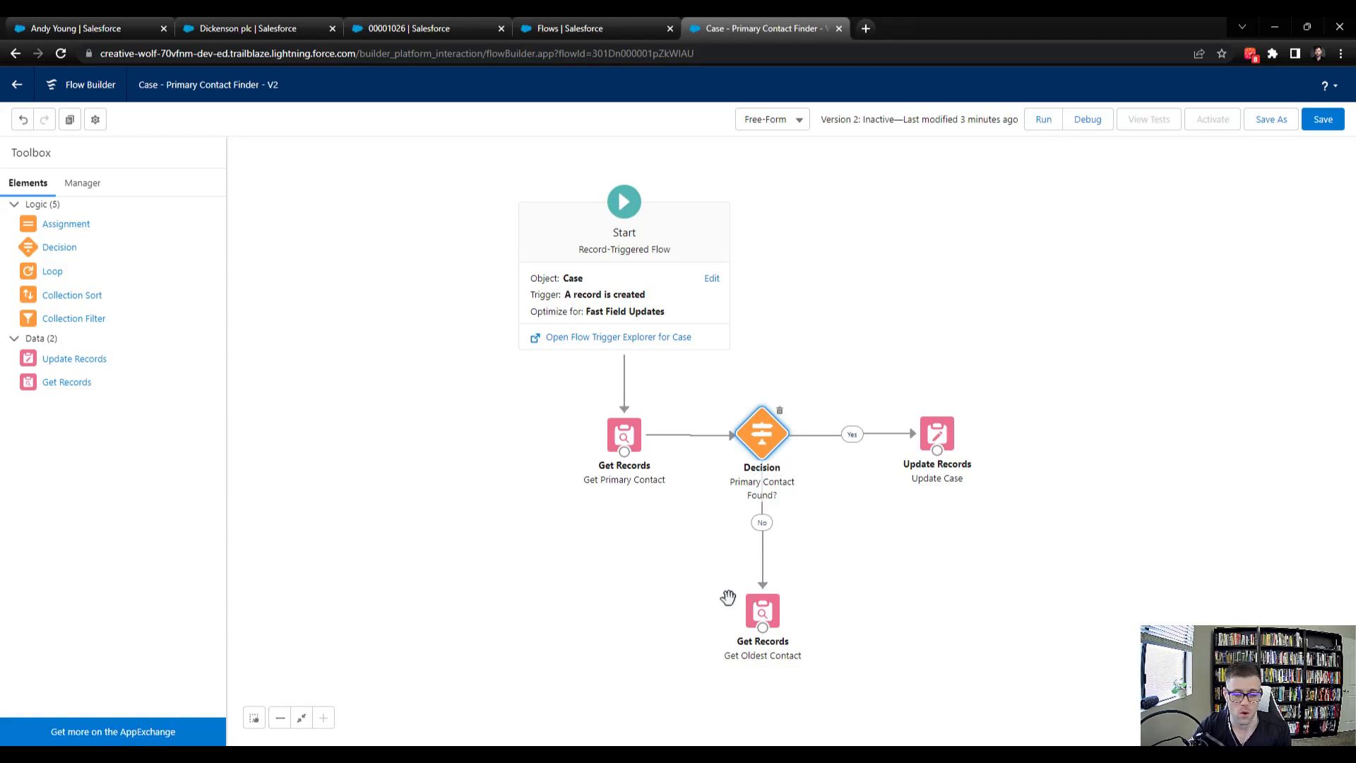
drag(761, 611, 756, 606)
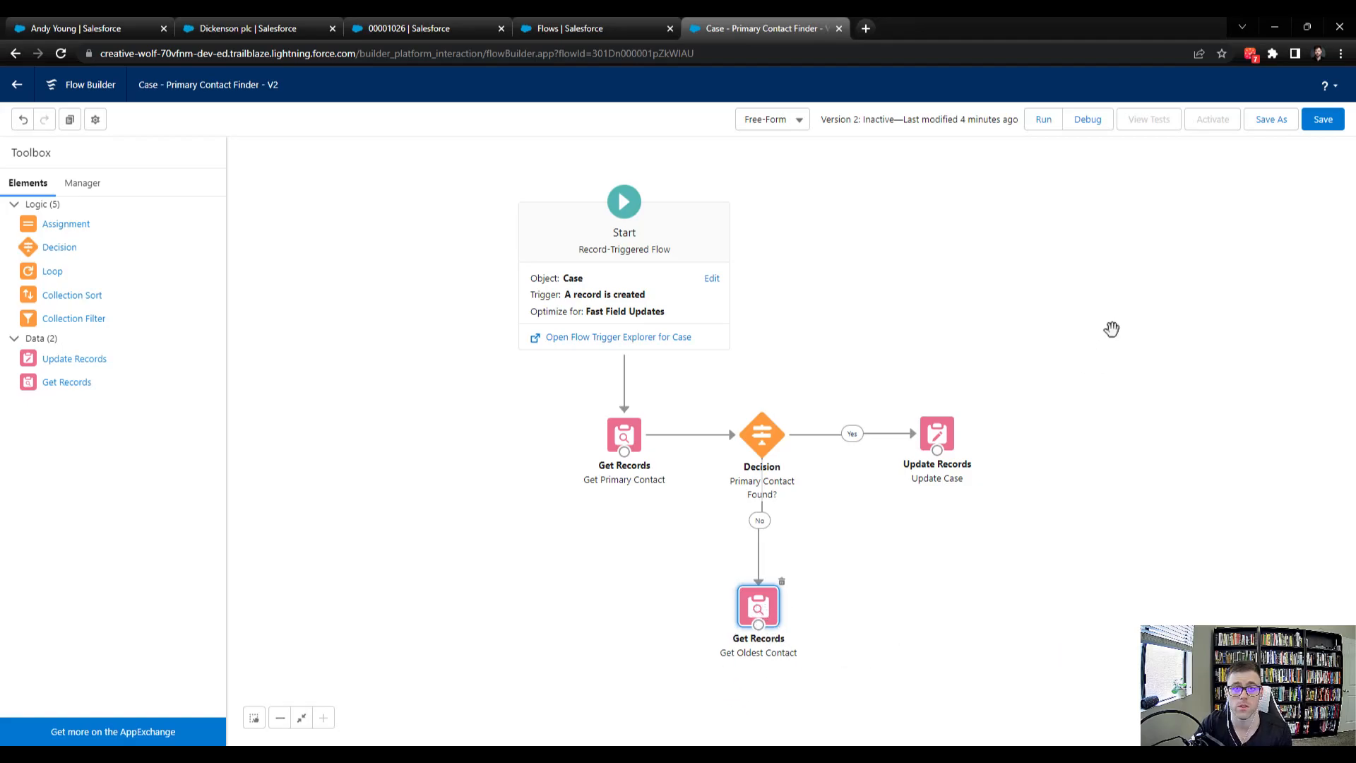
click(1323, 119)
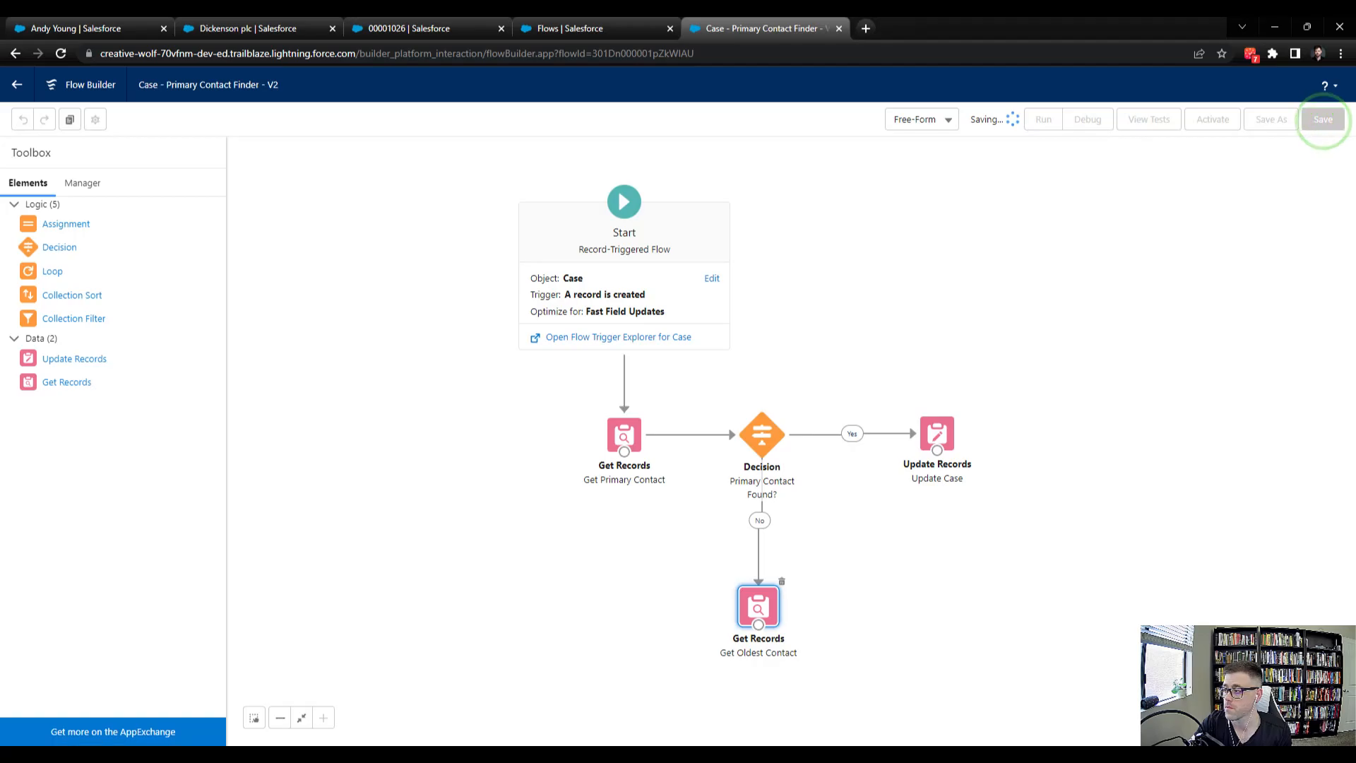